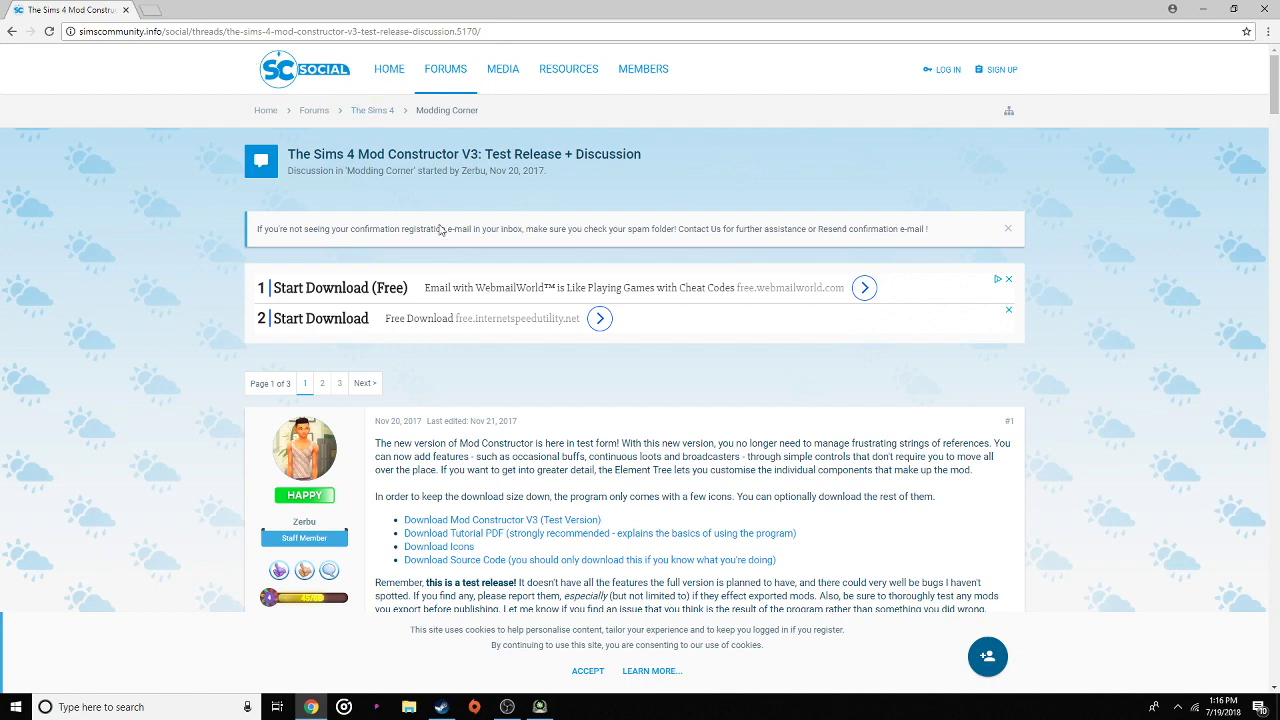
- Close the forum browser window and launch the Sims 4 Mod Constructor
scroll(443, 240, down, 2)
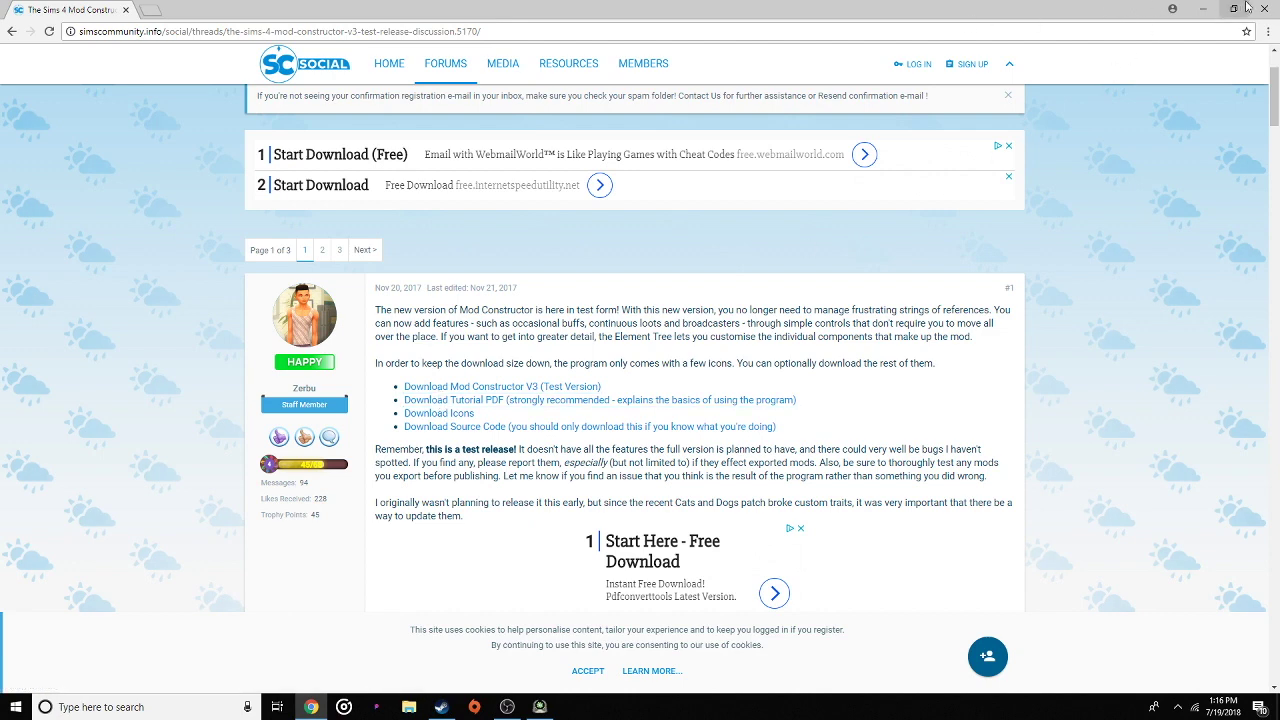
click(125, 9)
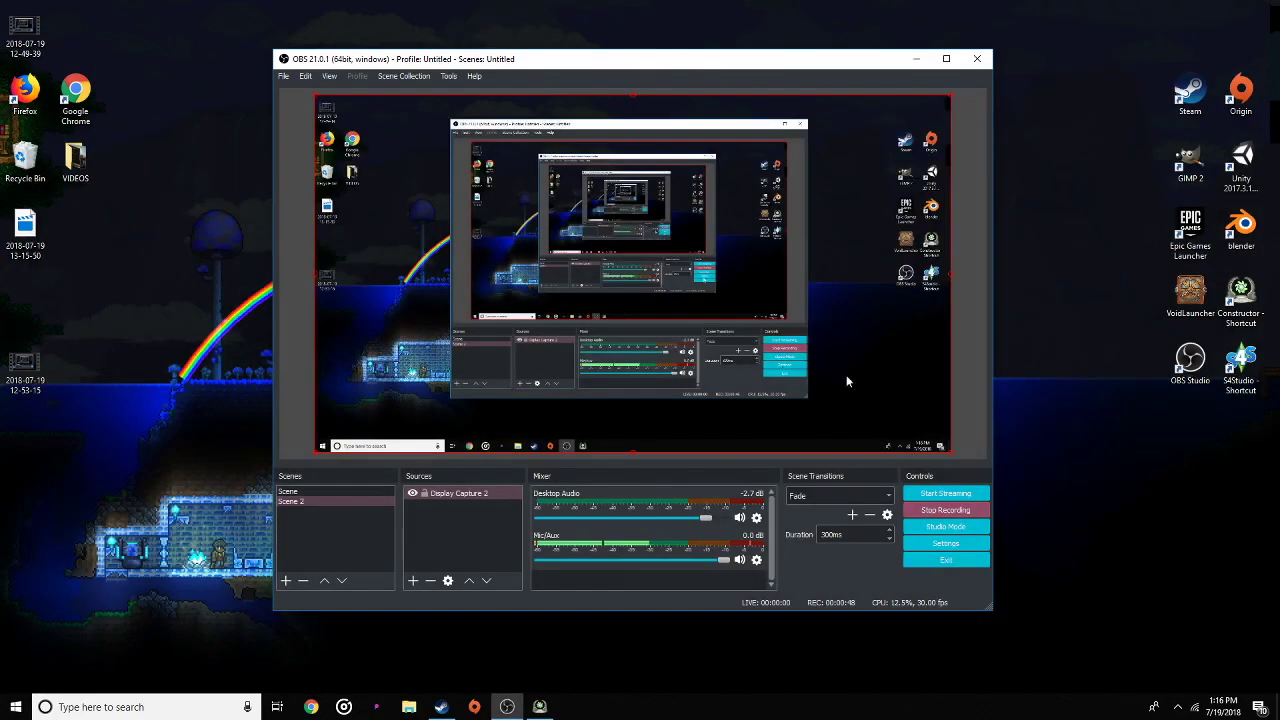
double_click(1240, 292)
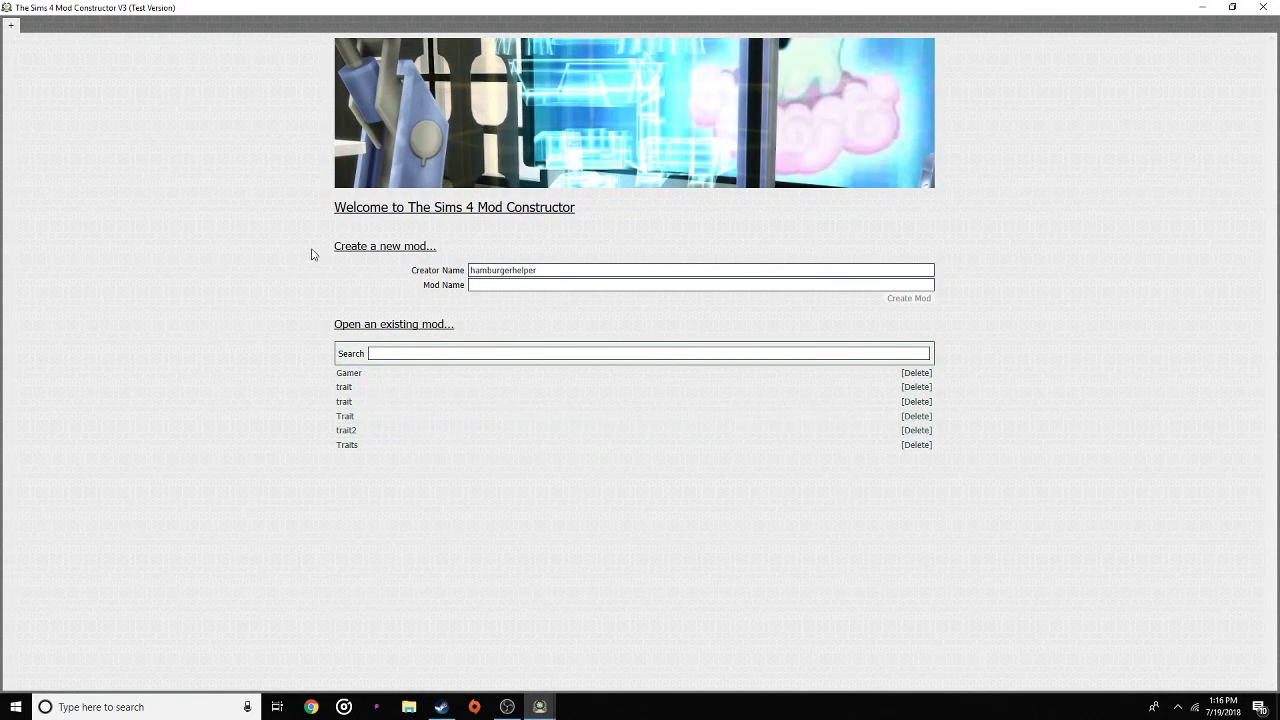
- Replace the old creator name with a new one, fixing a typo, and create the mod 'Preppy'
drag(575, 270, 464, 266)
key(BackSpace)
text(Sims4trs)
text(itmaker)
click(505, 270)
key(BackSpace)
text(a)
text(Prepp)
text(y)
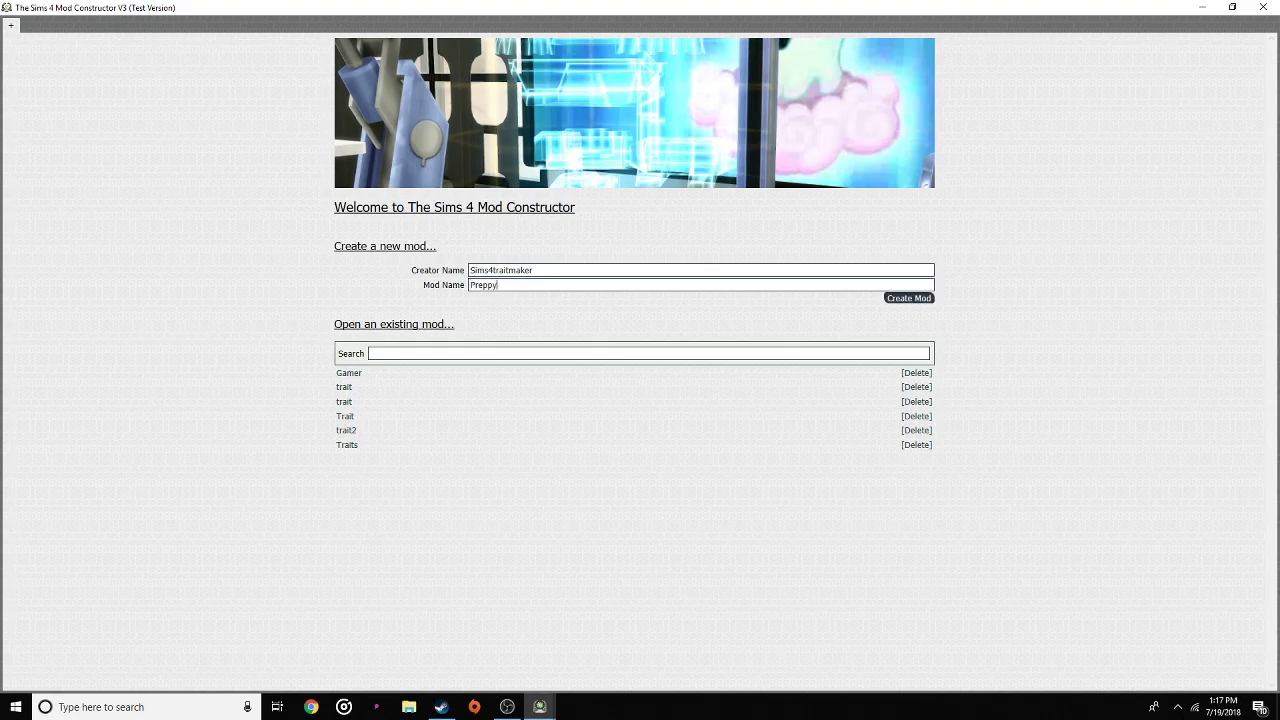
click(907, 300)
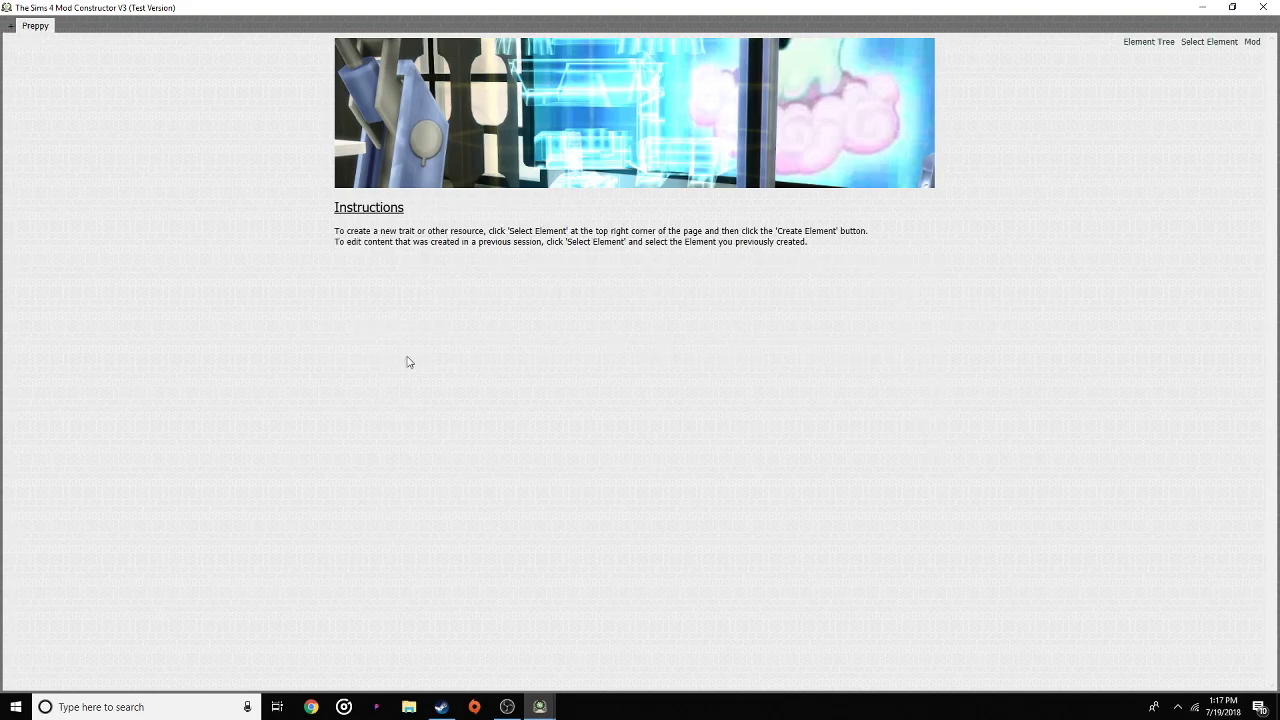
- Start creating a new element of type Trait
click(1212, 43)
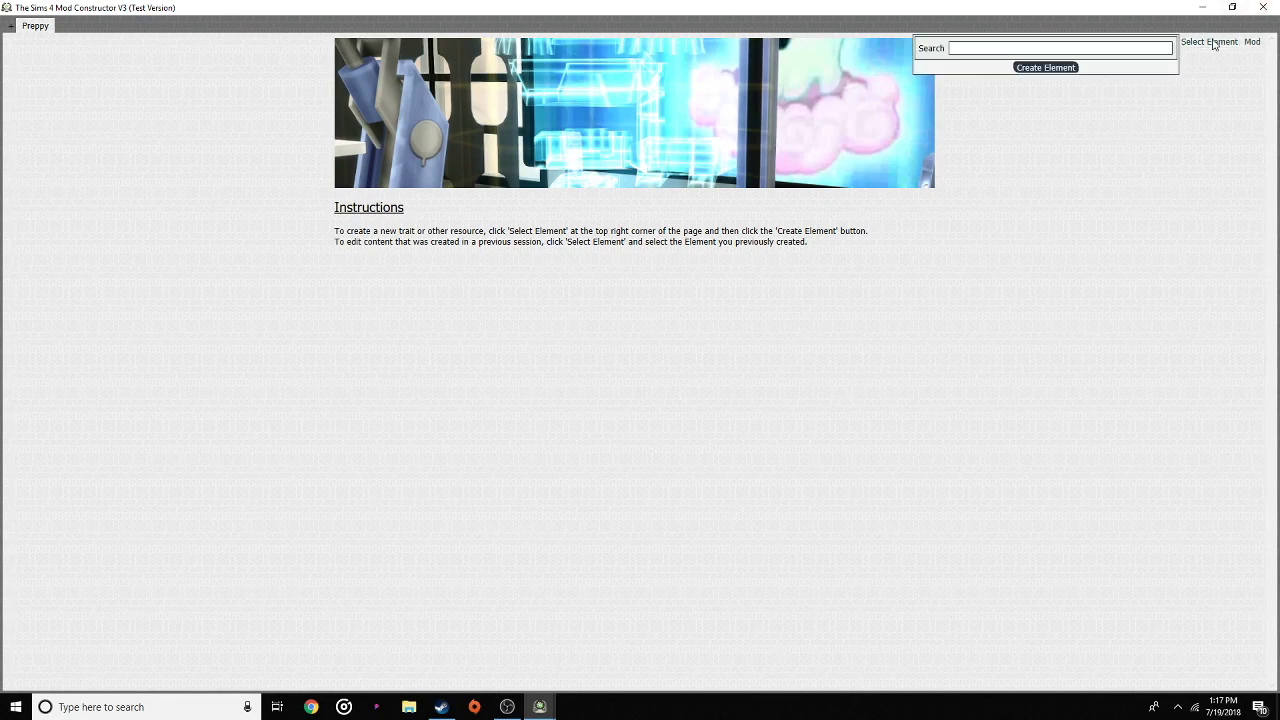
click(1043, 71)
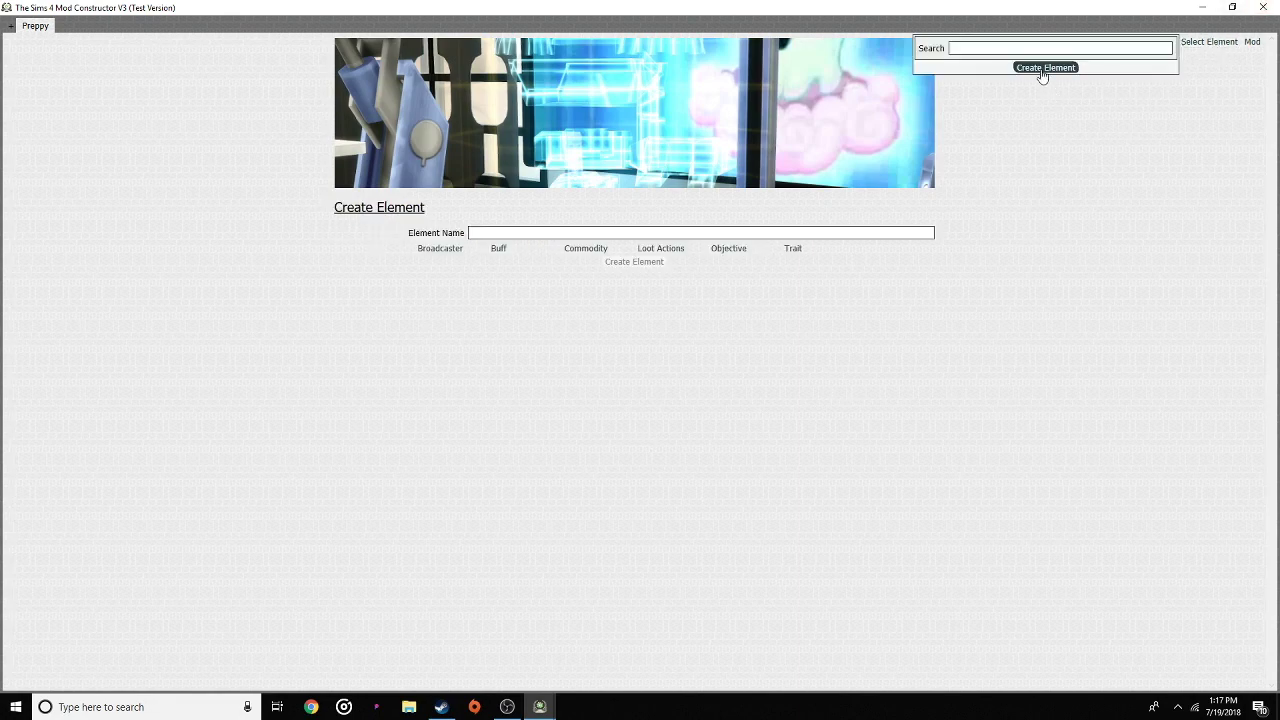
click(800, 252)
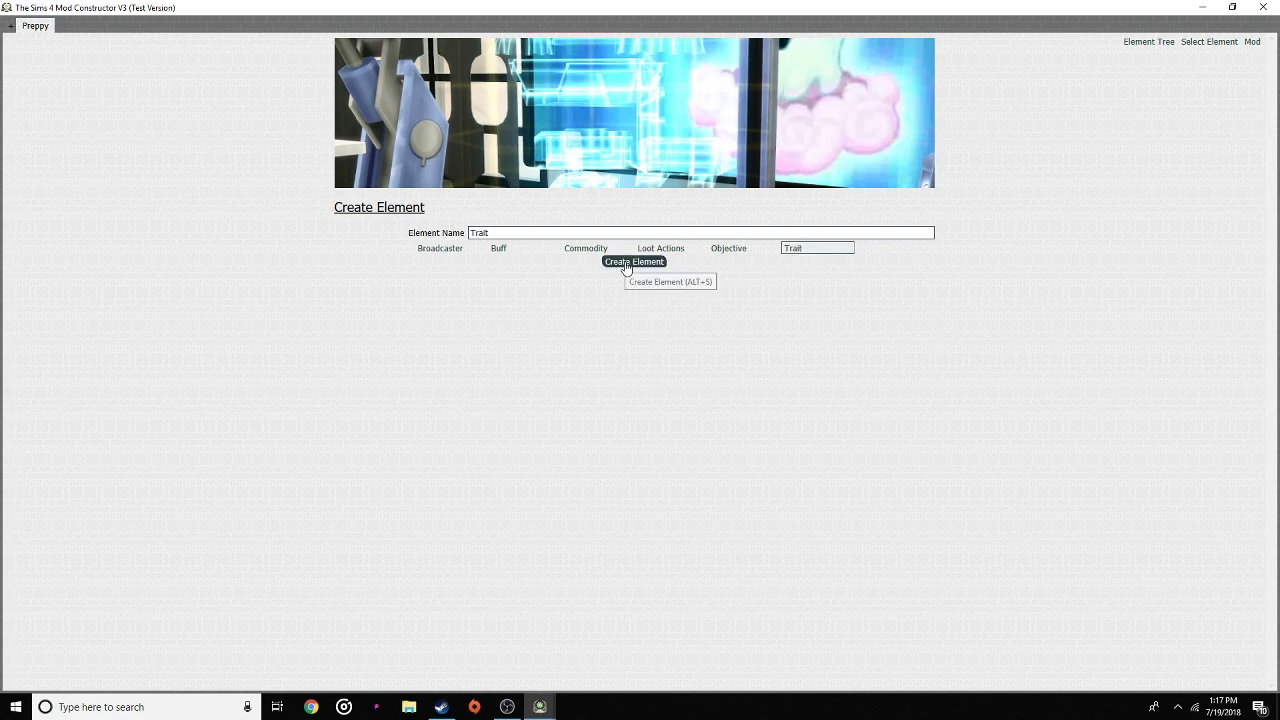
- Name the new trait element 'Stuck Up' and create it
double_click(479, 233)
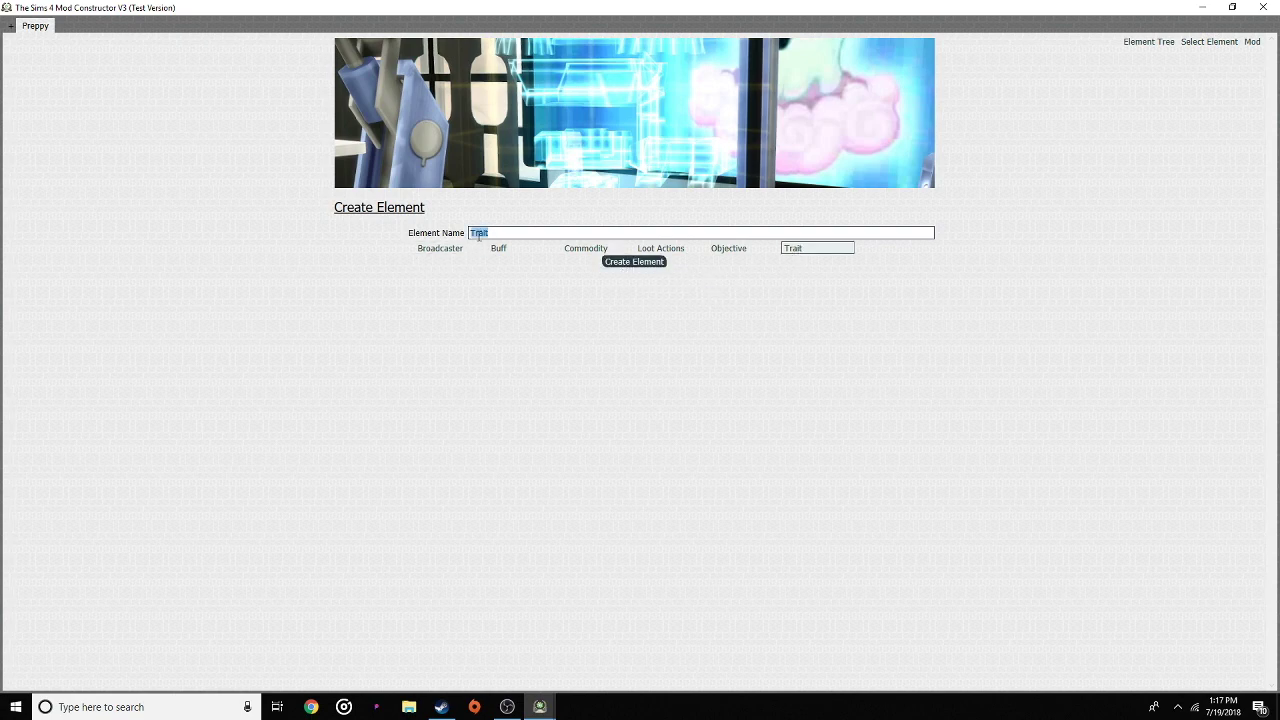
key(BackSpace)
text(Prepp)
key(BackSpace)
key(BackSpace)
key(BackSpace)
key(BackSpace)
key(BackSpace)
text(Stuck Up)
click(631, 262)
click(563, 137)
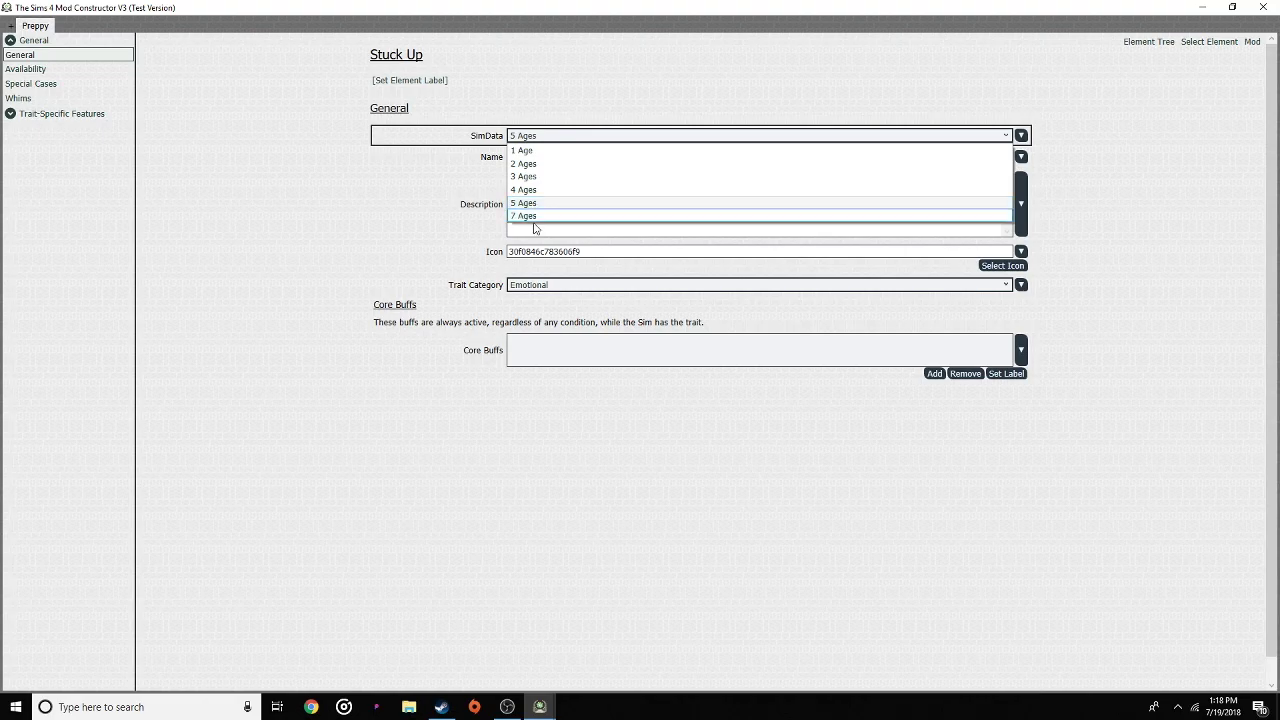
- Keep SimData at 5 Ages and enter 'Stuck Up' as the trait's name
click(431, 209)
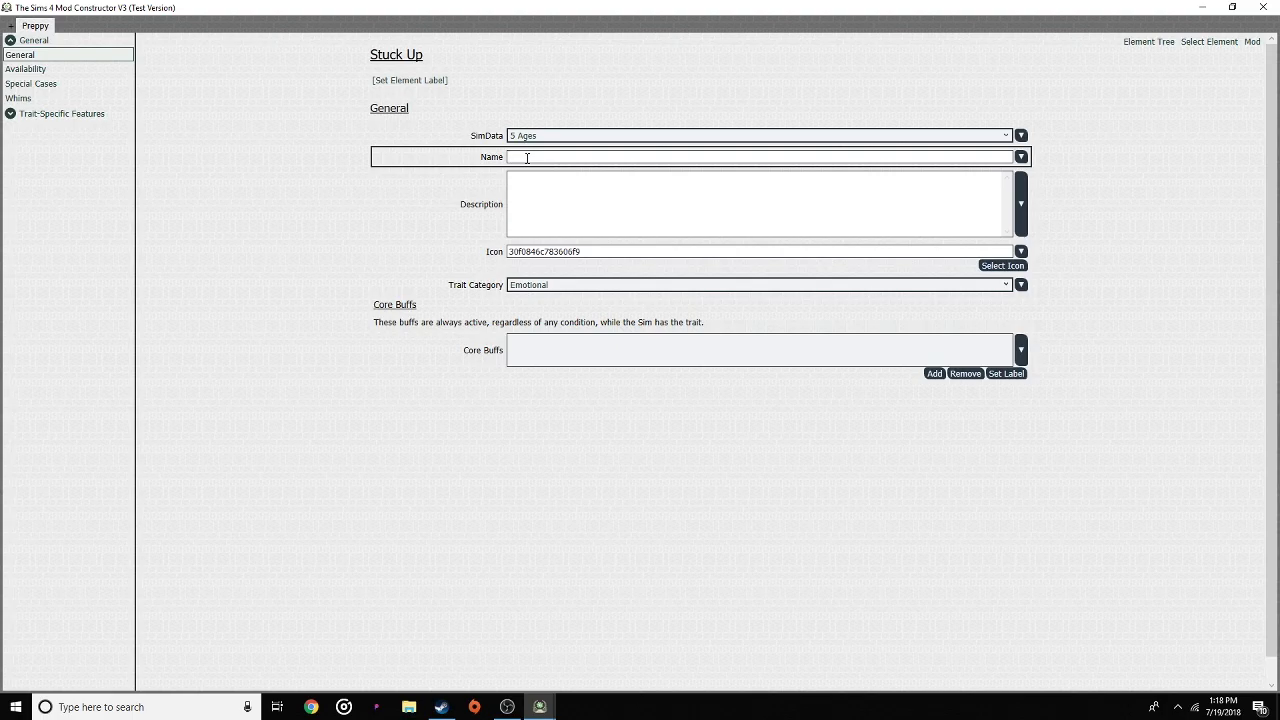
text(Stuck UP)
key(BackSpace)
key(BackSpace)
text(Up)
- Write the description 'This Sim is so full of themselves…' and correct its typos
click(569, 181)
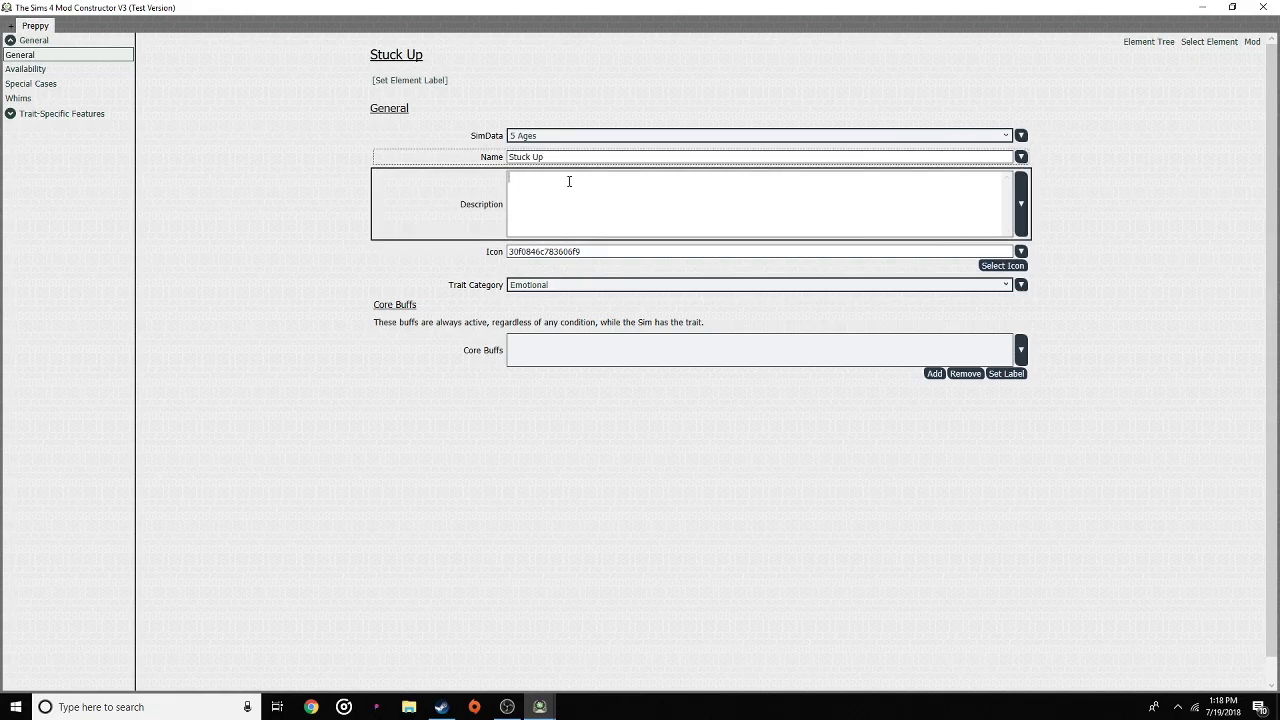
text(Your sim is so full of themselves)
double_click(535, 178)
text(Sim)
double_click(516, 179)
key(BackSpace)
text(This sim is so full of themselves they dont know whats stuck up)
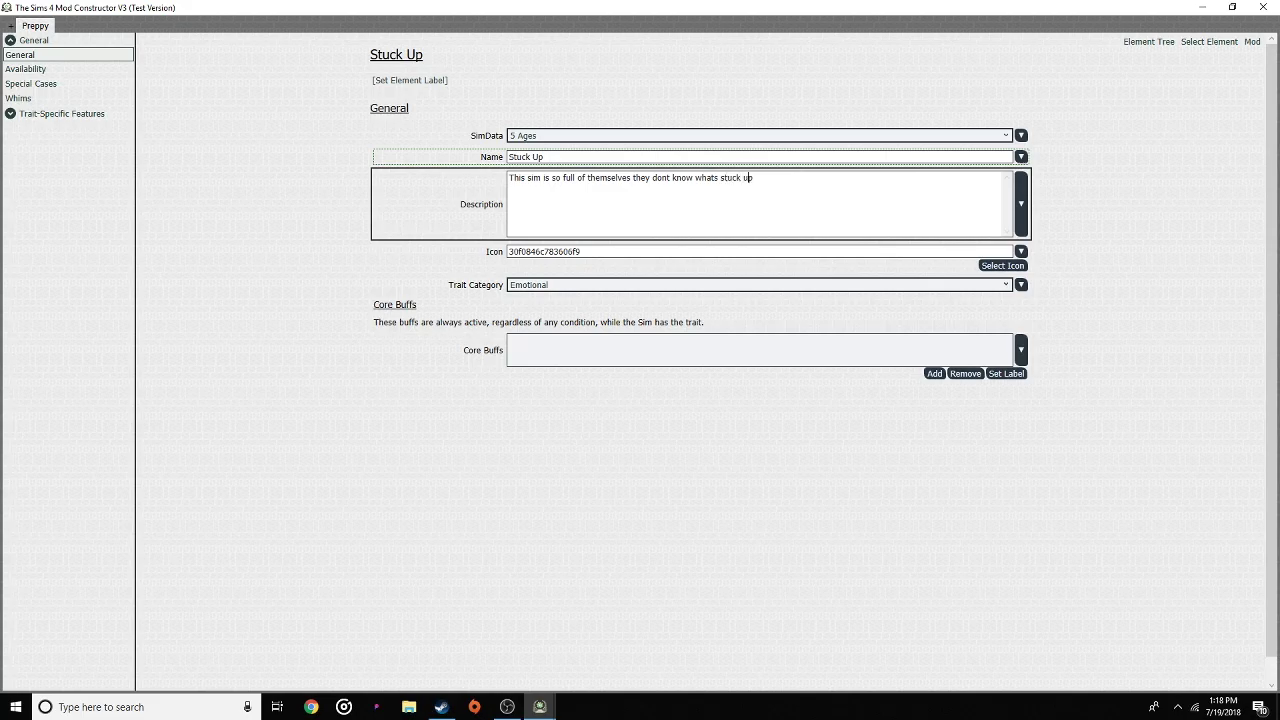
text( thier back side. I guess this is why this is the name of )
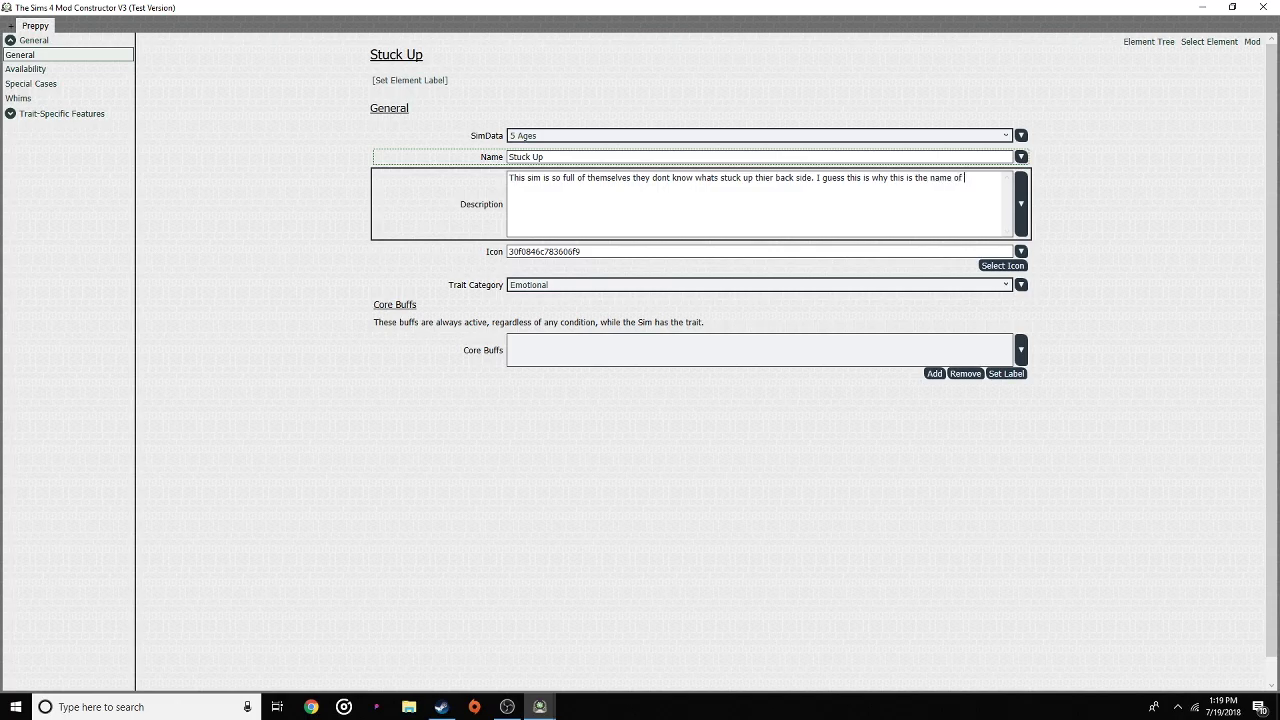
text(the trait.)
click(904, 178)
key(BackSpace)
key(BackSpace)
text(at)
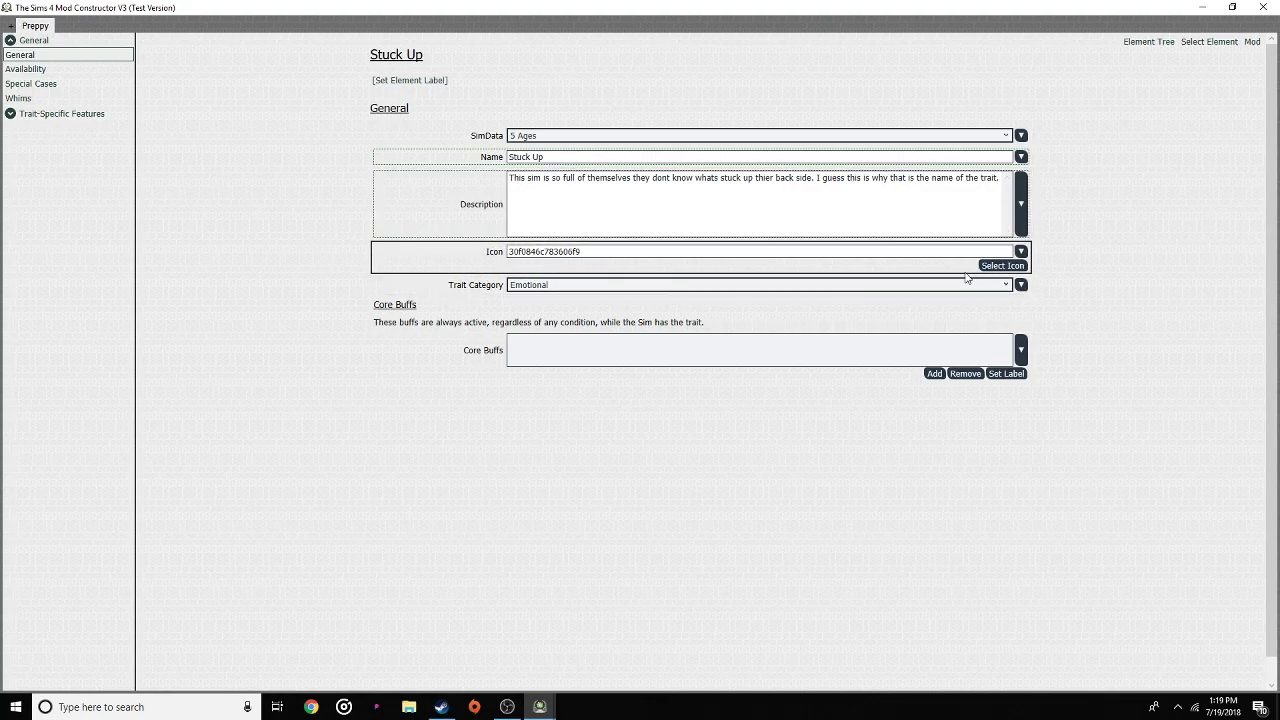
click(1002, 266)
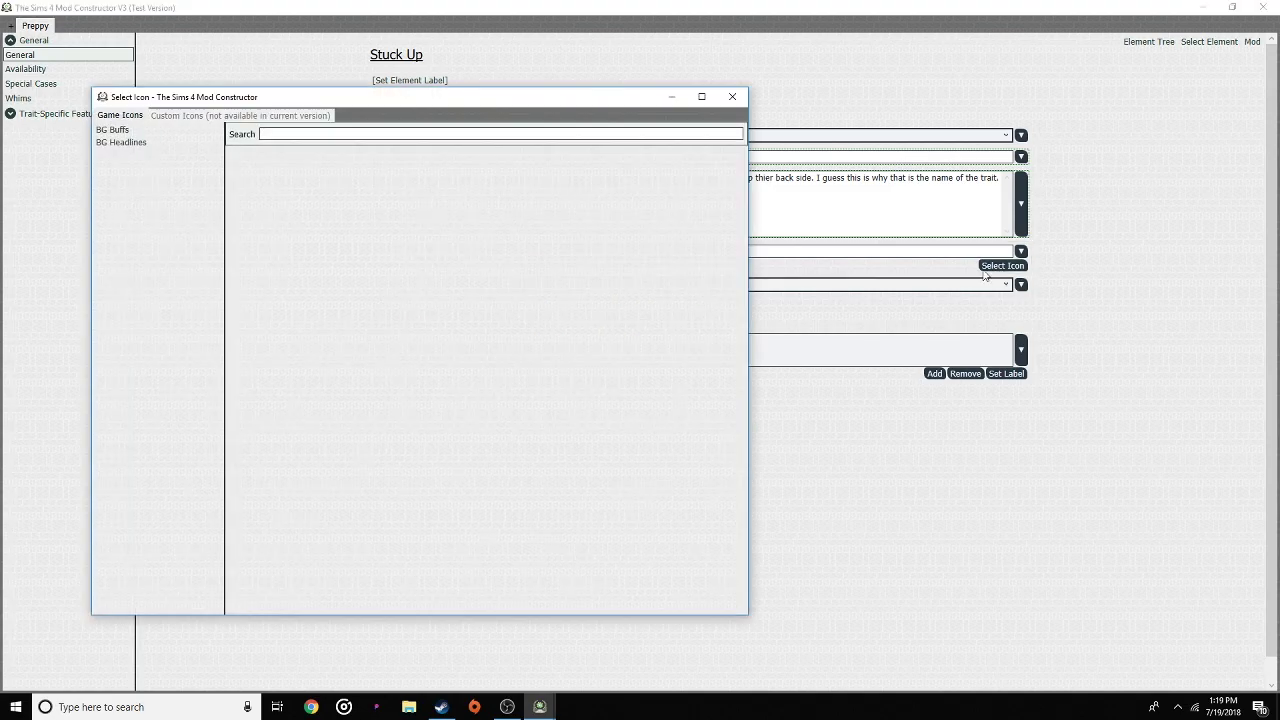
- Browse the headline icon set and choose the red mouth headline_Mean icon
drag(397, 101, 612, 84)
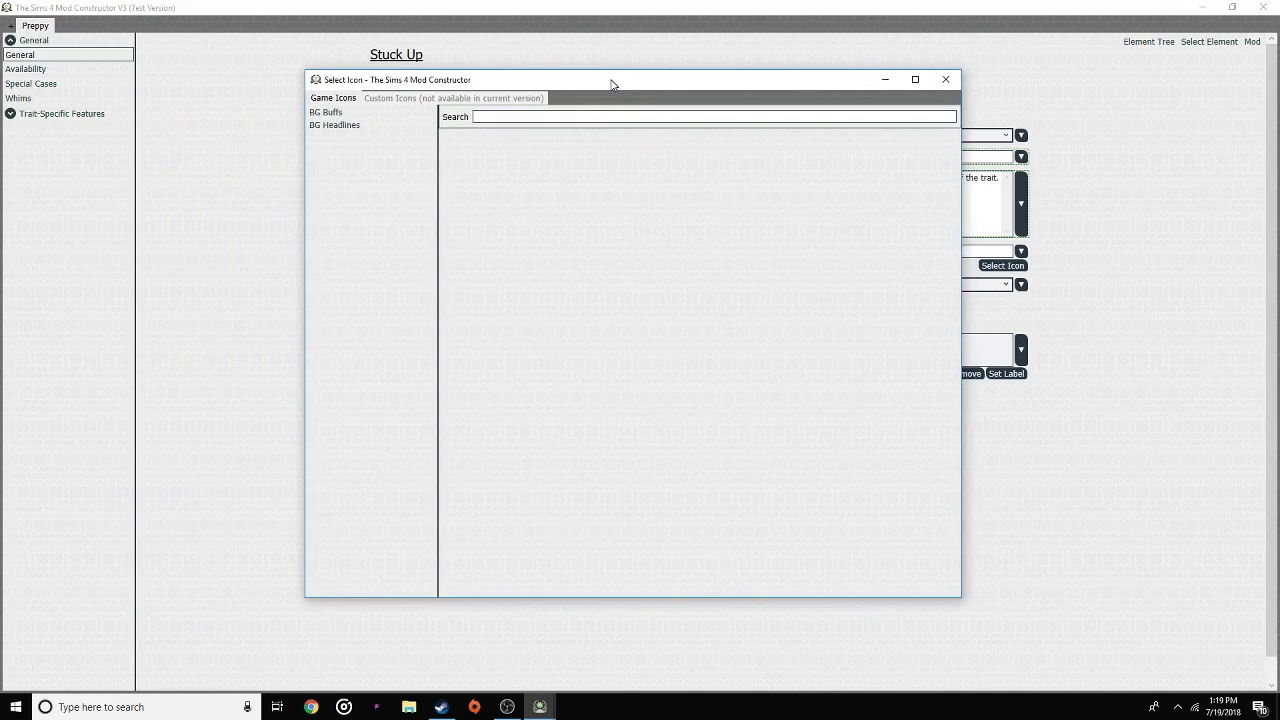
click(340, 128)
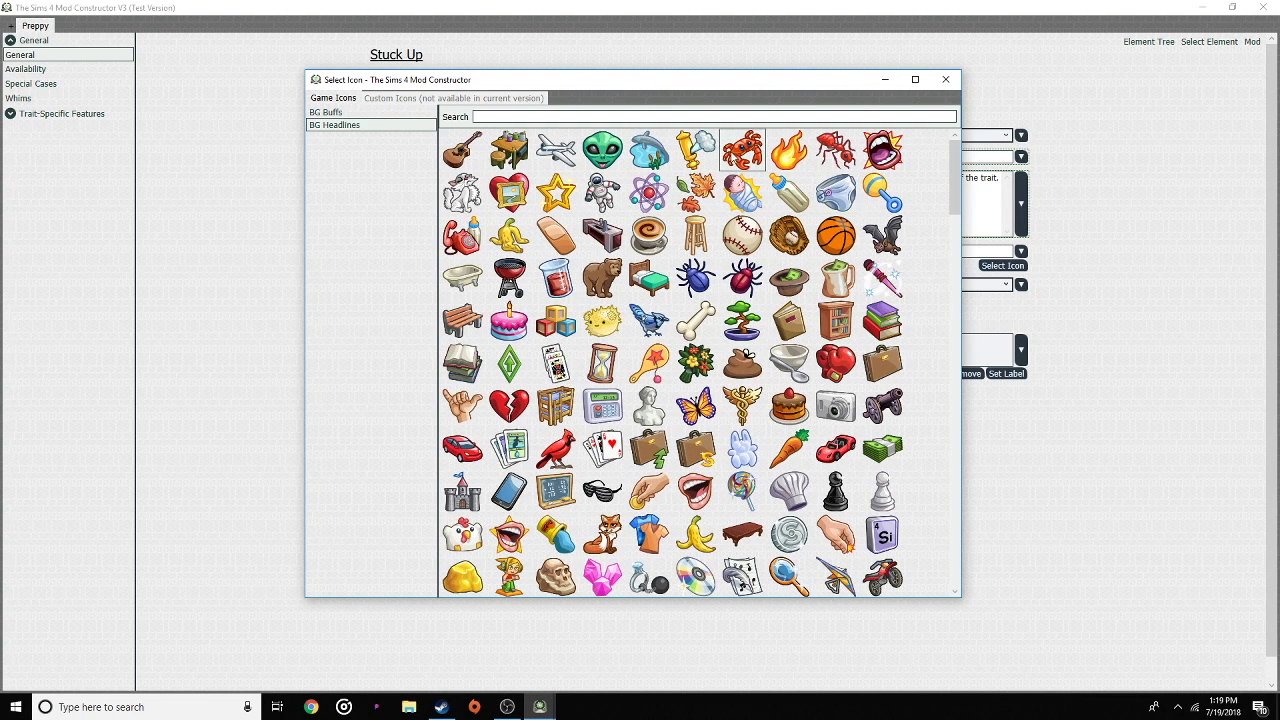
click(336, 113)
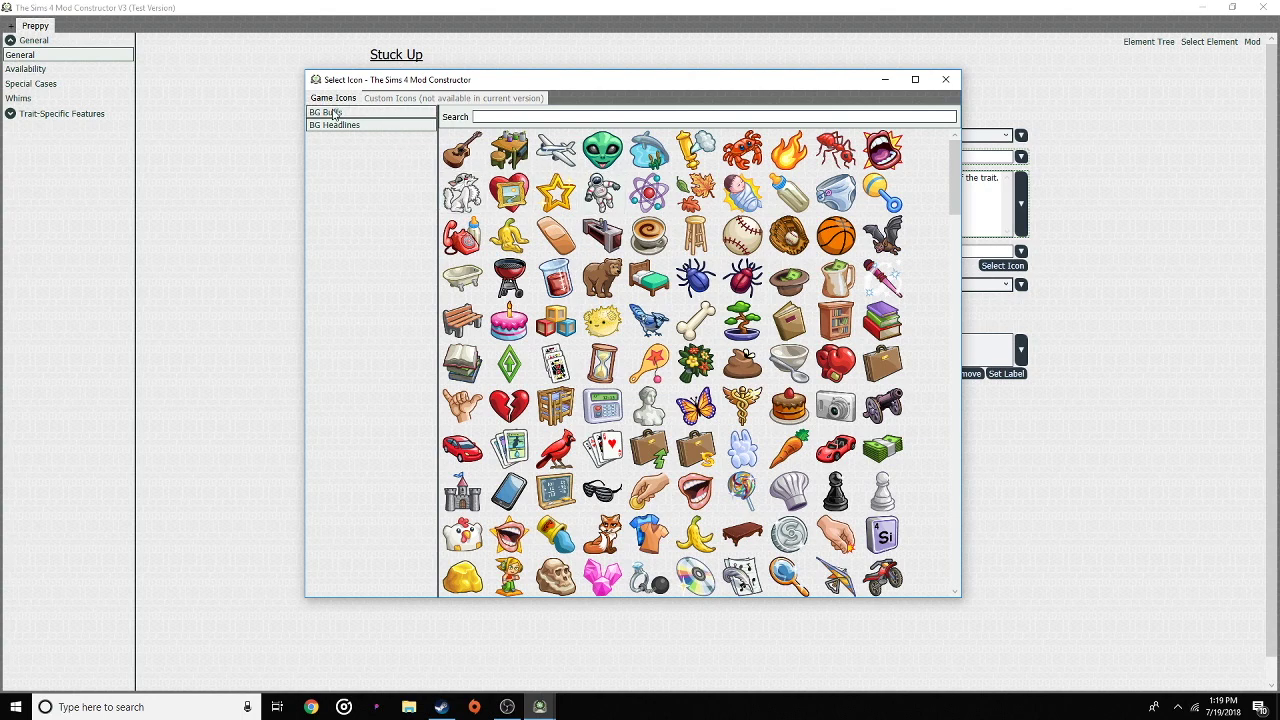
scroll(658, 375, down, 3)
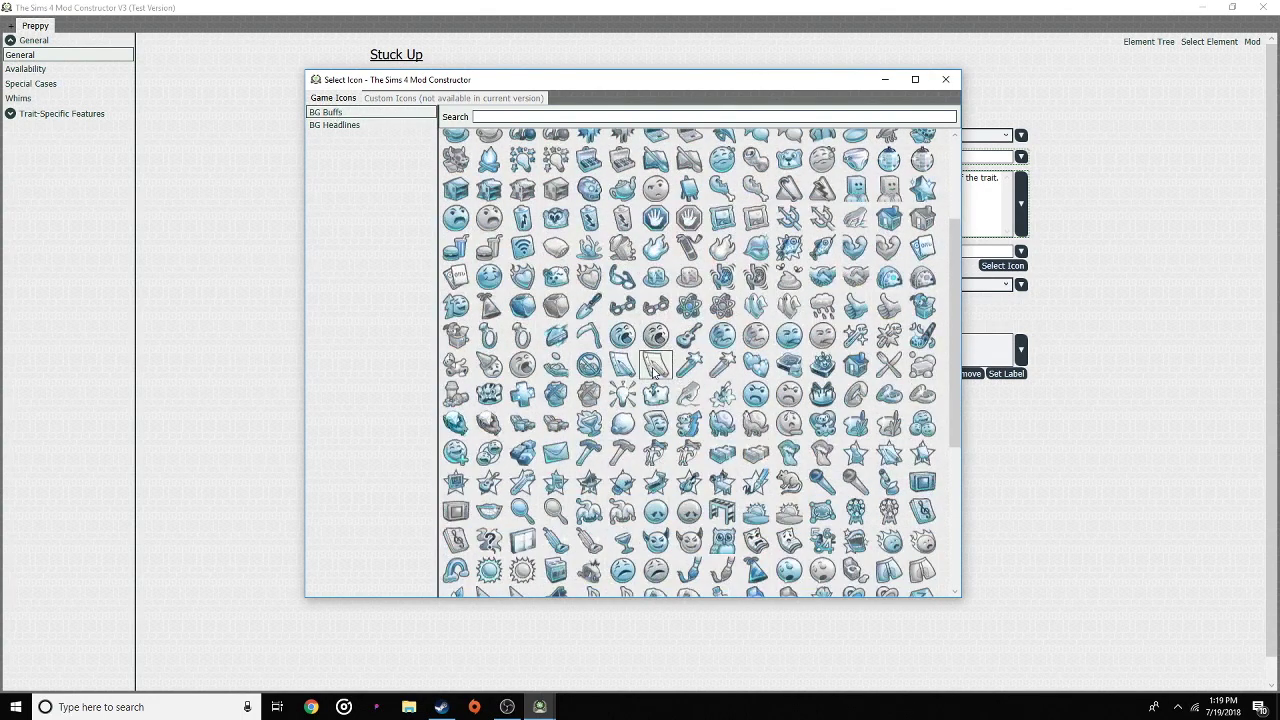
click(358, 128)
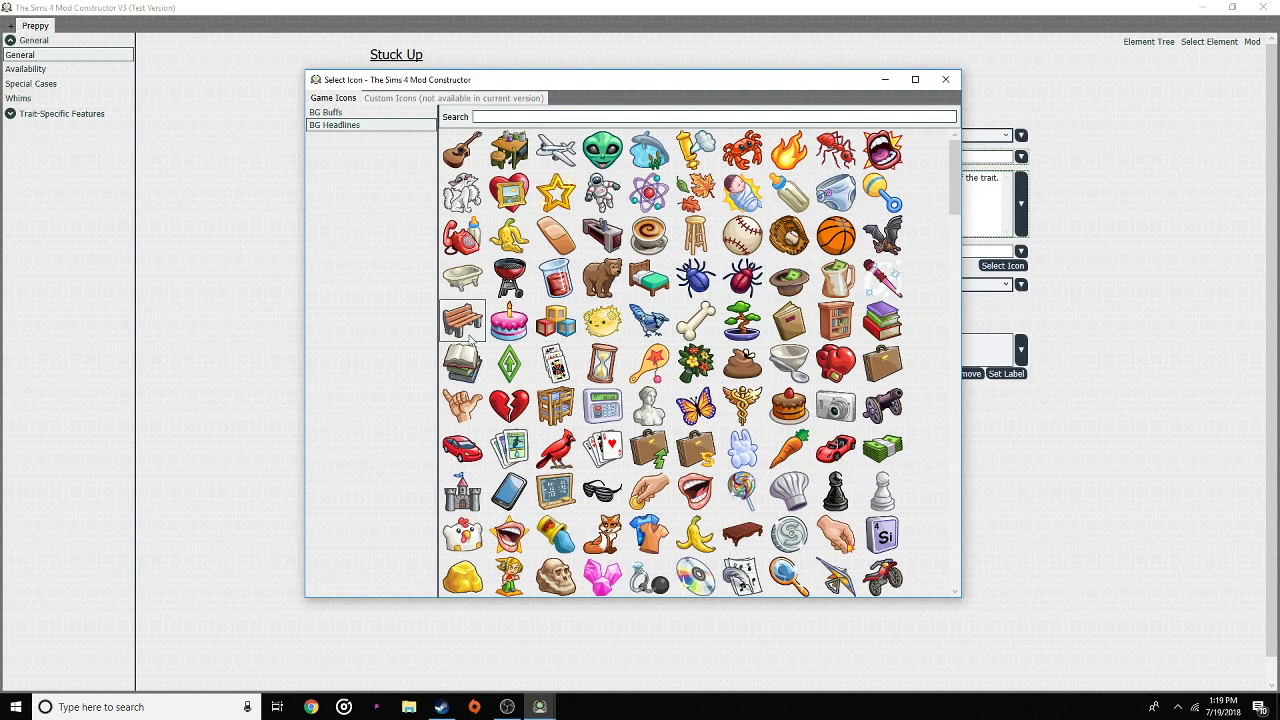
scroll(477, 395, down, 1)
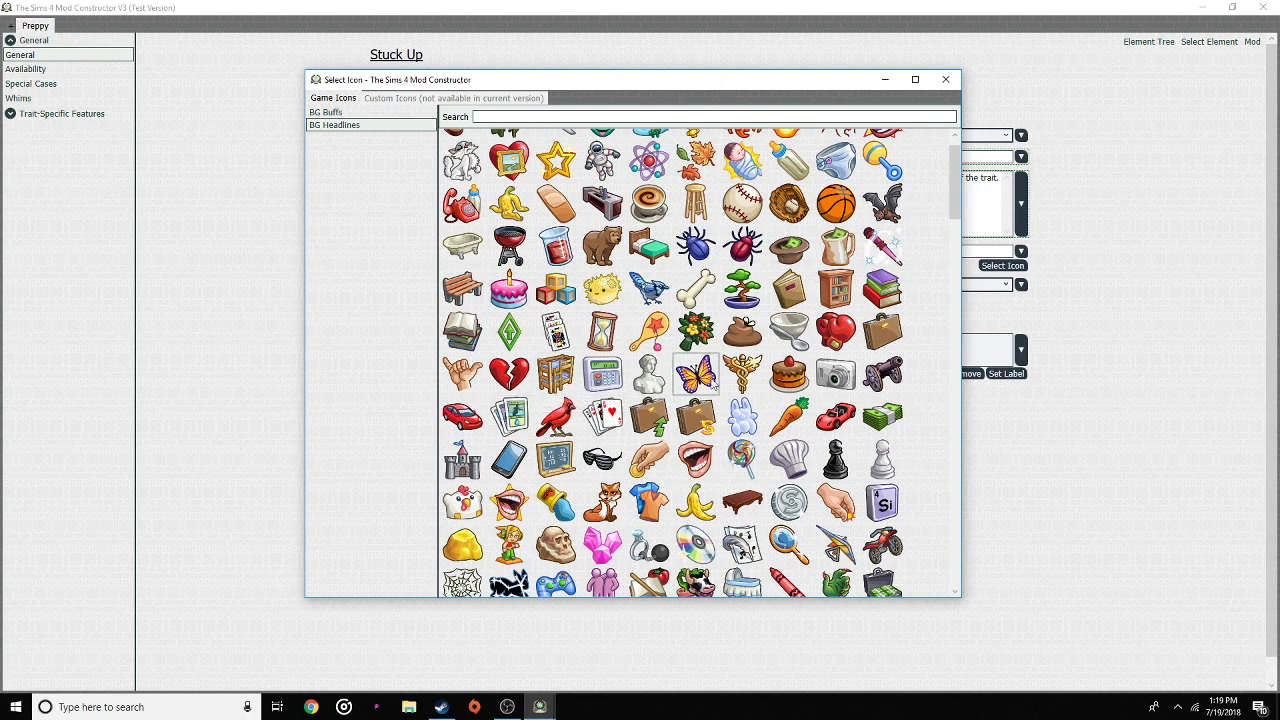
scroll(829, 388, down, 10)
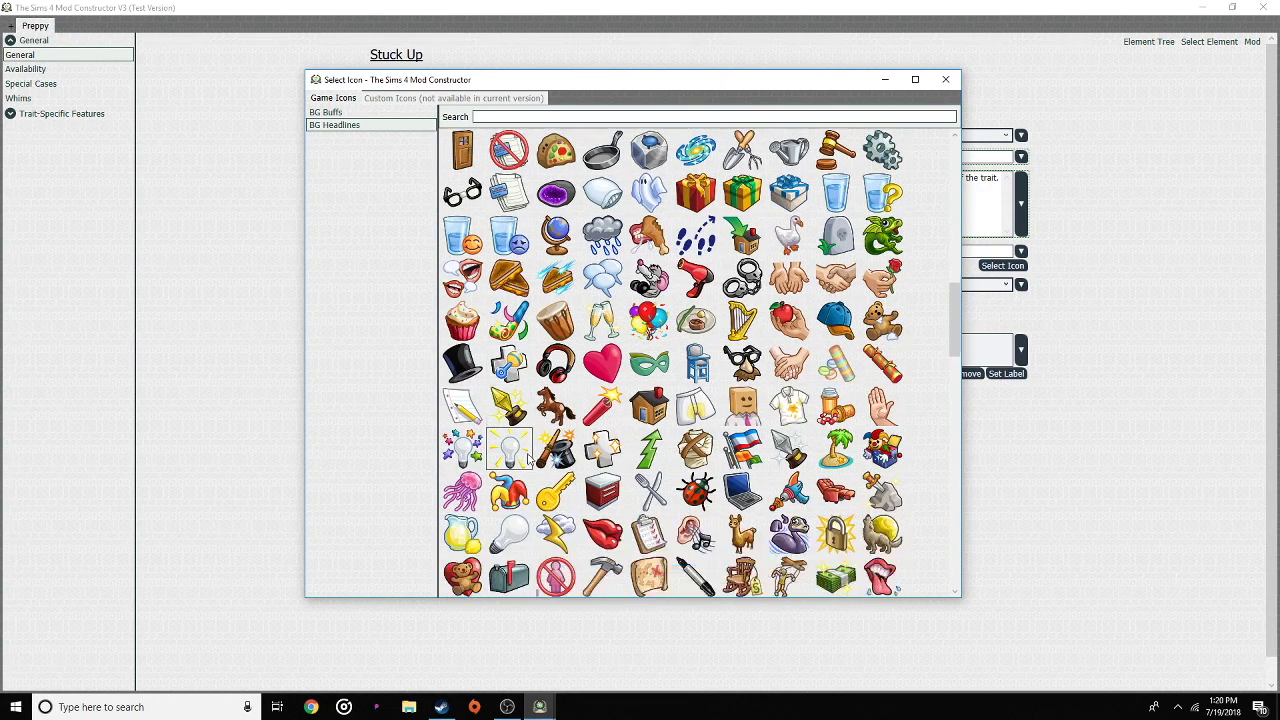
scroll(528, 460, down, 6)
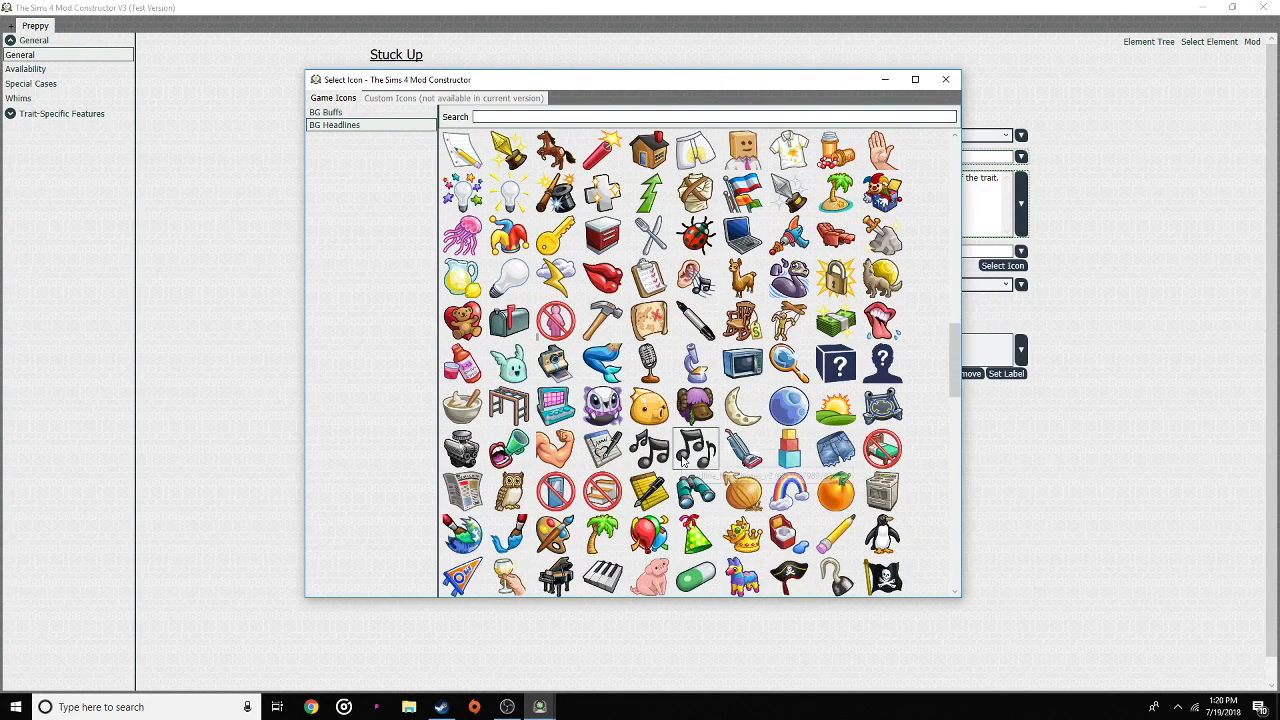
double_click(868, 300)
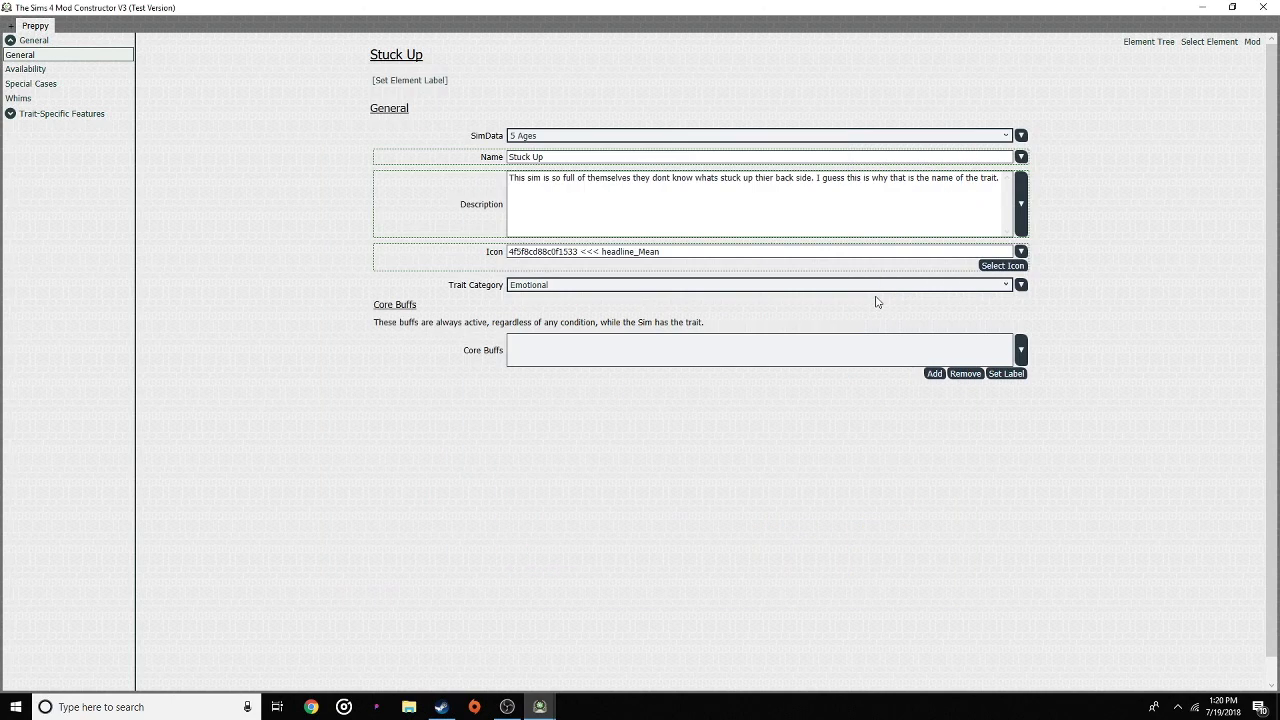
- Change Stuck Up's Trait Category from Emotional to Social
click(565, 287)
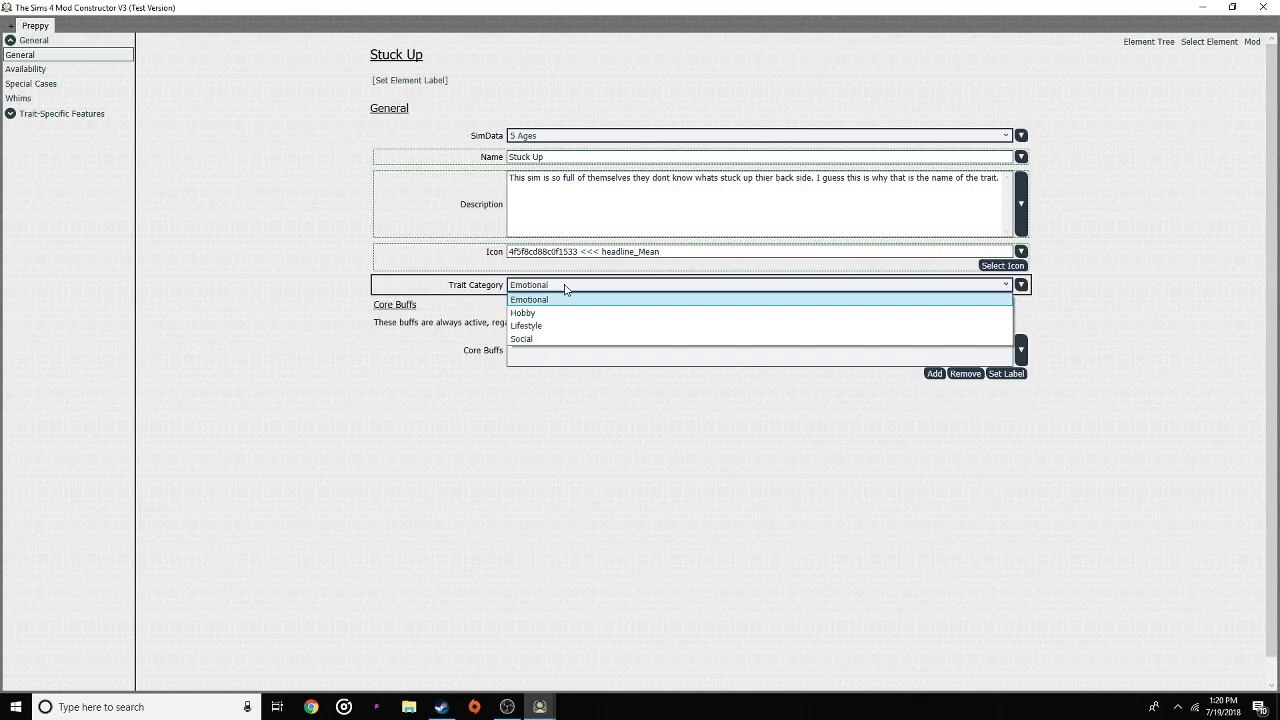
click(526, 342)
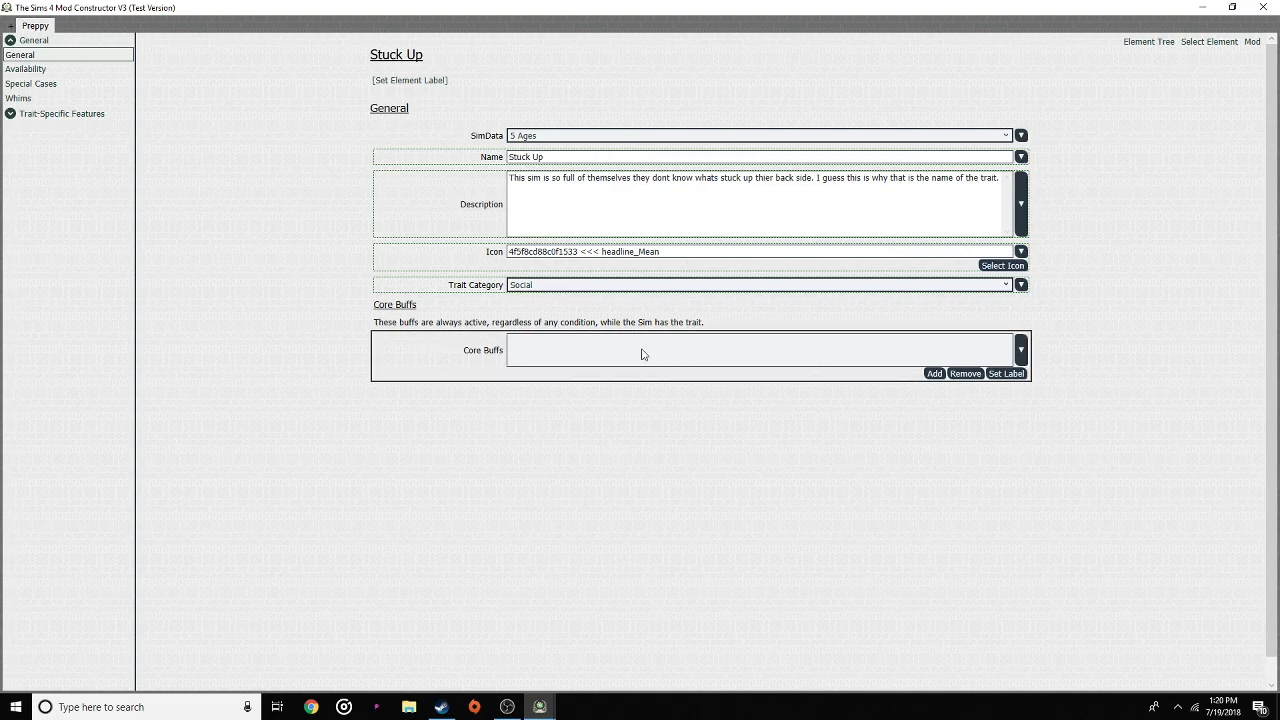
- Add core buff 6xfD7X to Stuck Up and open its page from the element tree
click(934, 373)
click(561, 345)
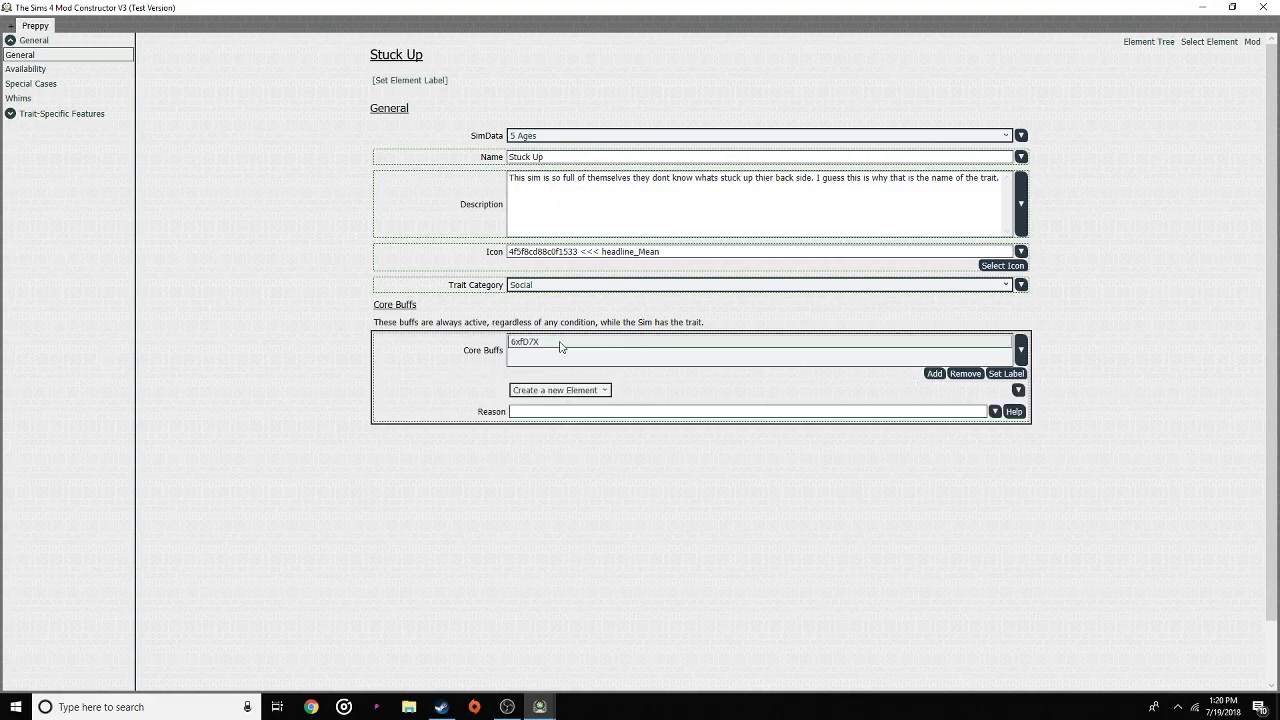
click(1145, 42)
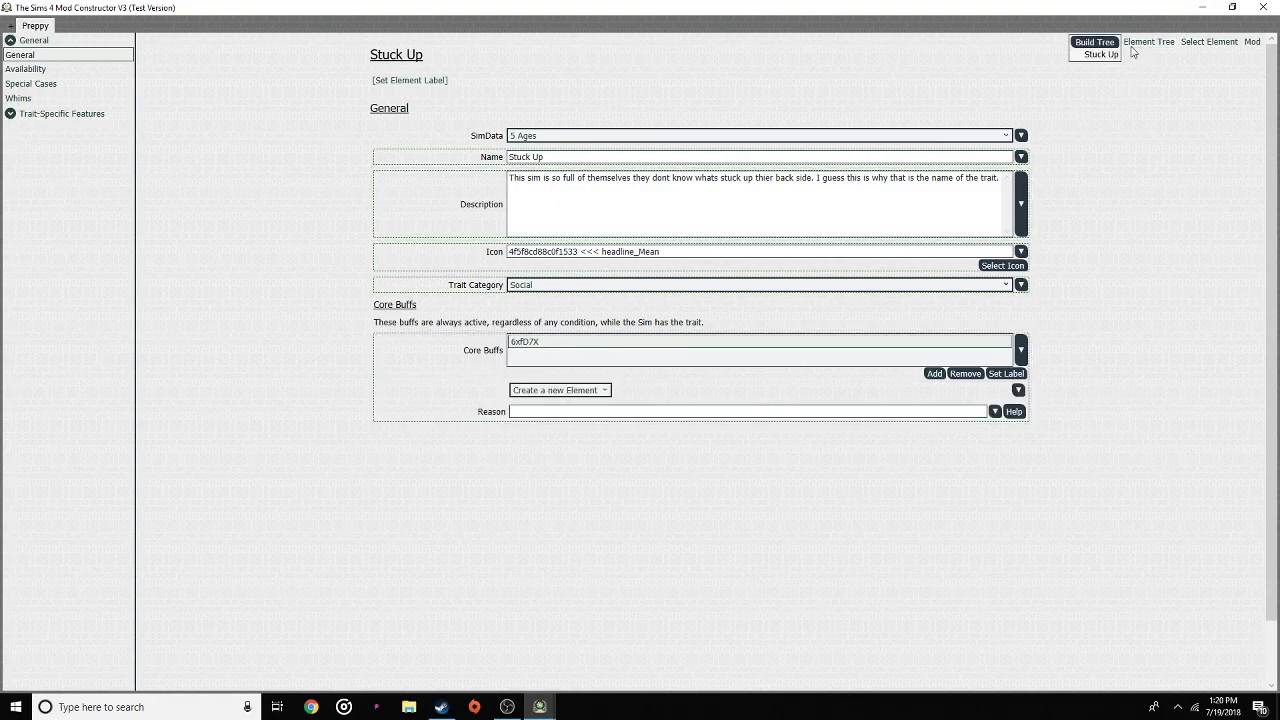
click(1096, 46)
click(1086, 66)
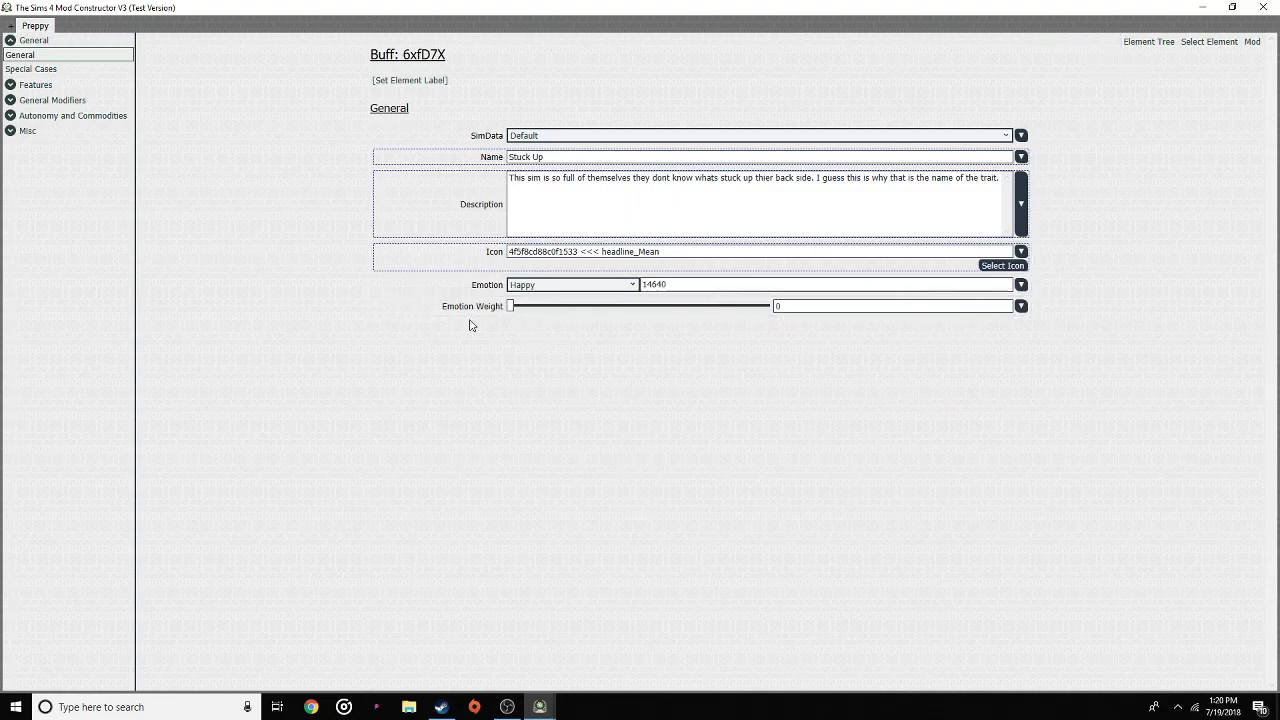
- Keep the buff's emotion as Happy and open its Continuous Loots feature page
click(525, 287)
click(484, 289)
click(12, 86)
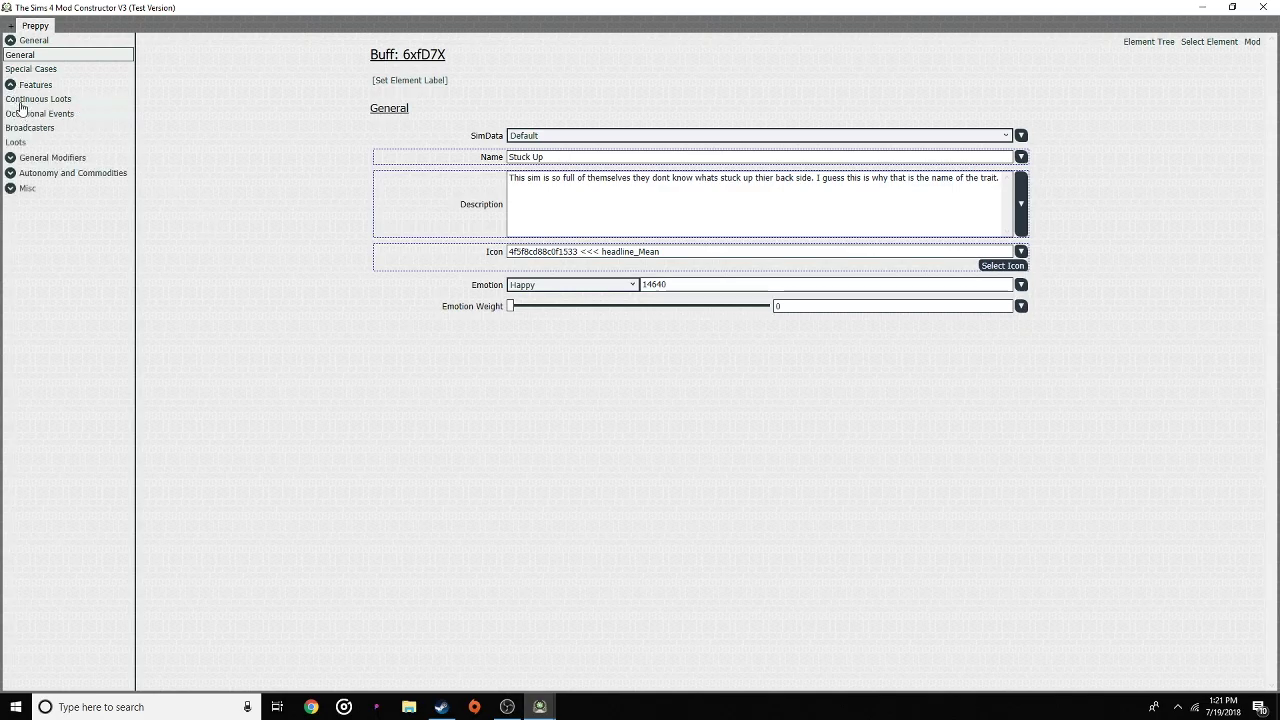
click(20, 100)
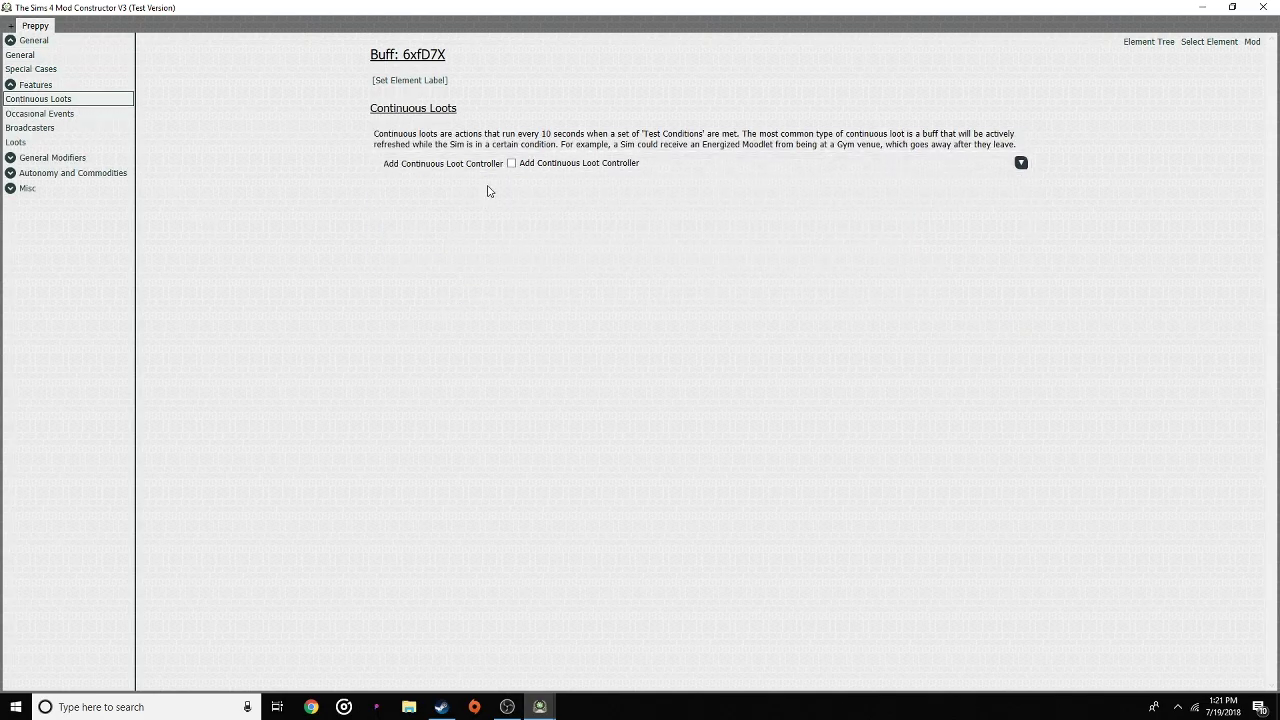
- Enable a continuous loot controller, add loot entry u46, and open its settings
click(511, 164)
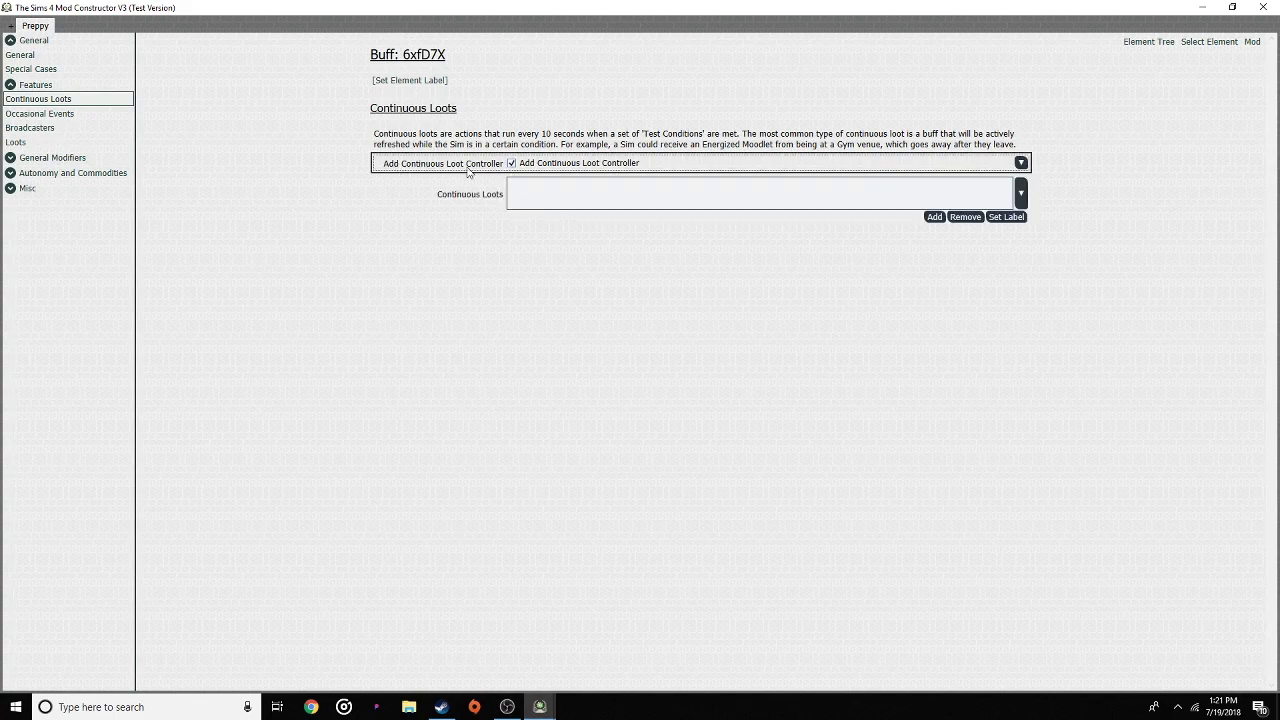
click(934, 217)
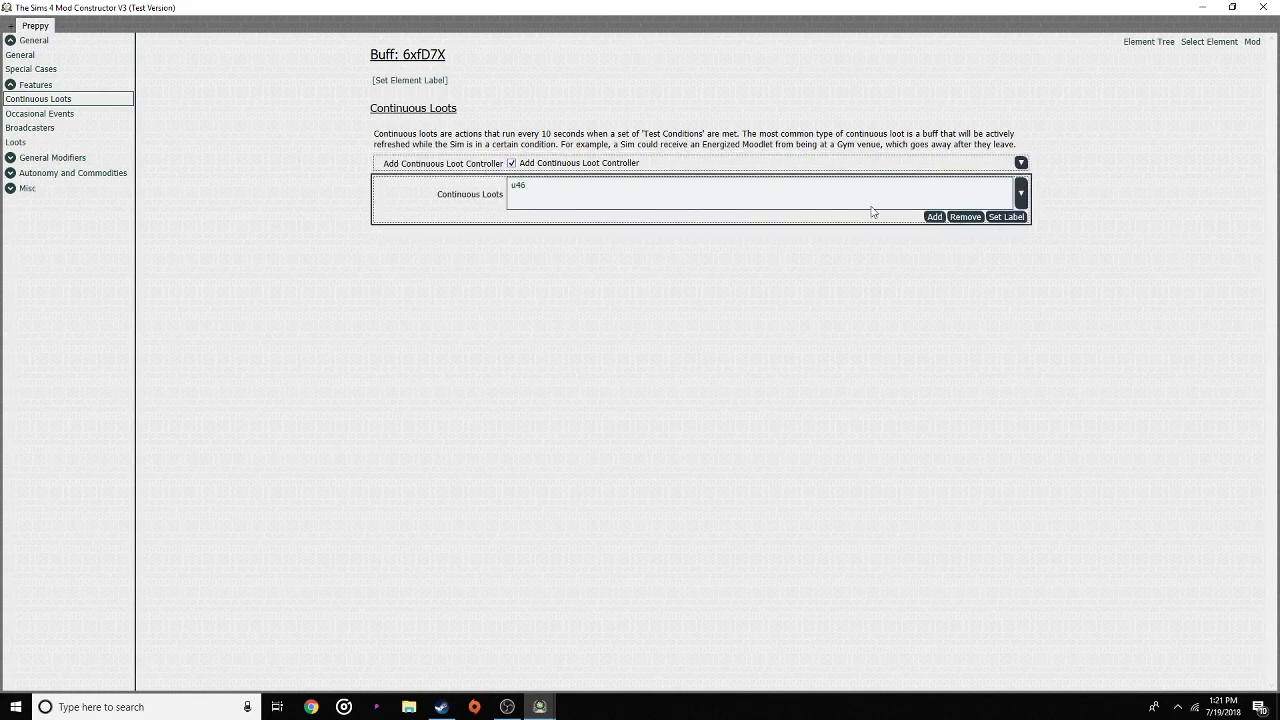
click(518, 195)
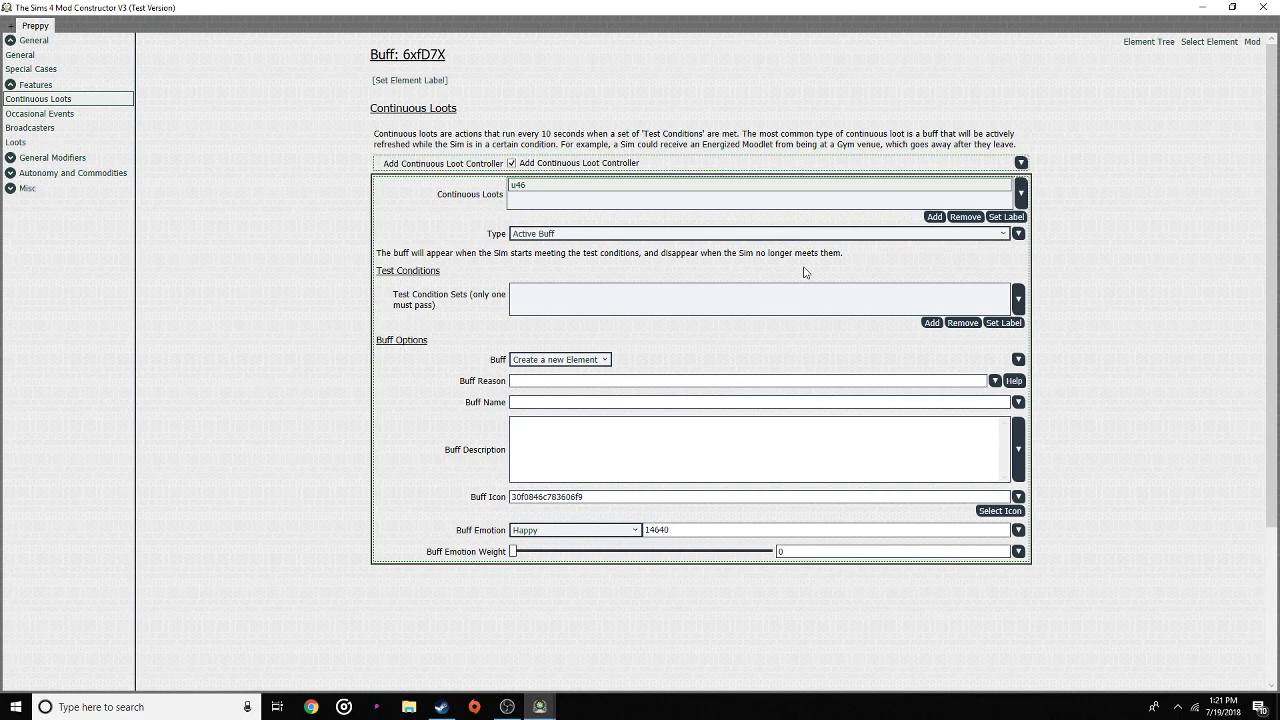
- Set the u46 loot type to Timed Buff, giving Buff Duration 240 and Loot Cooldown 230
click(646, 236)
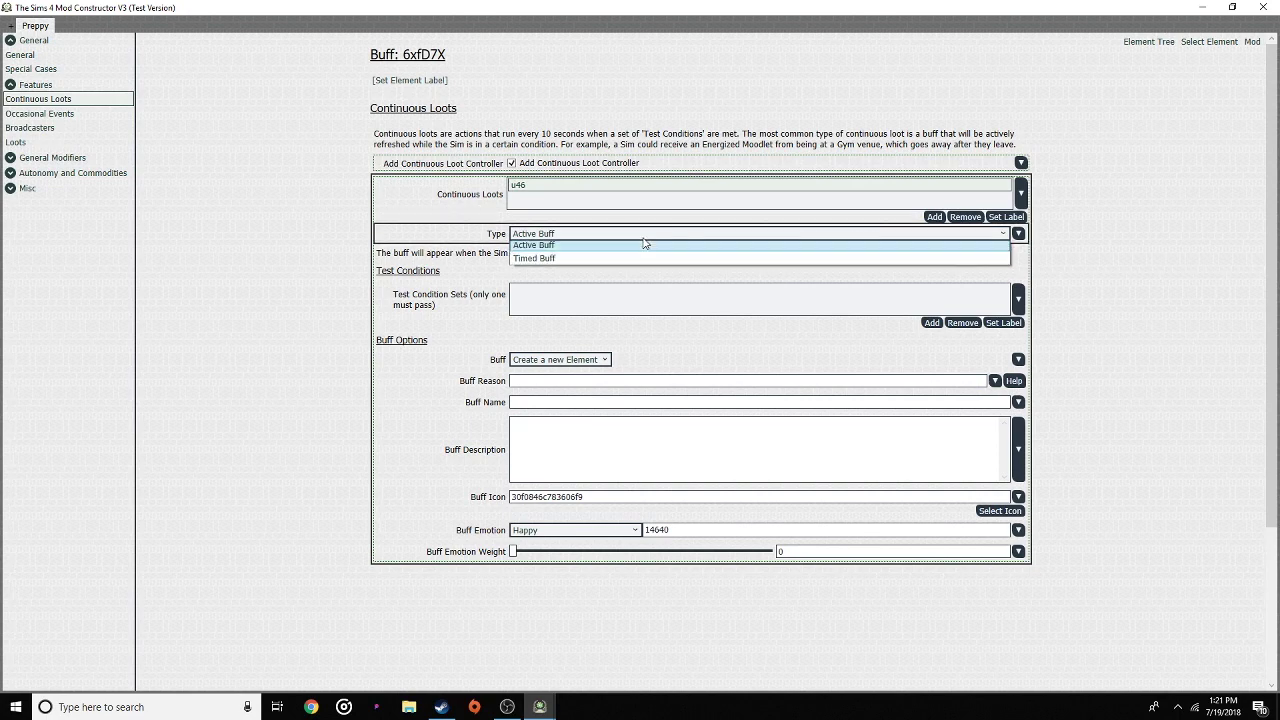
click(588, 263)
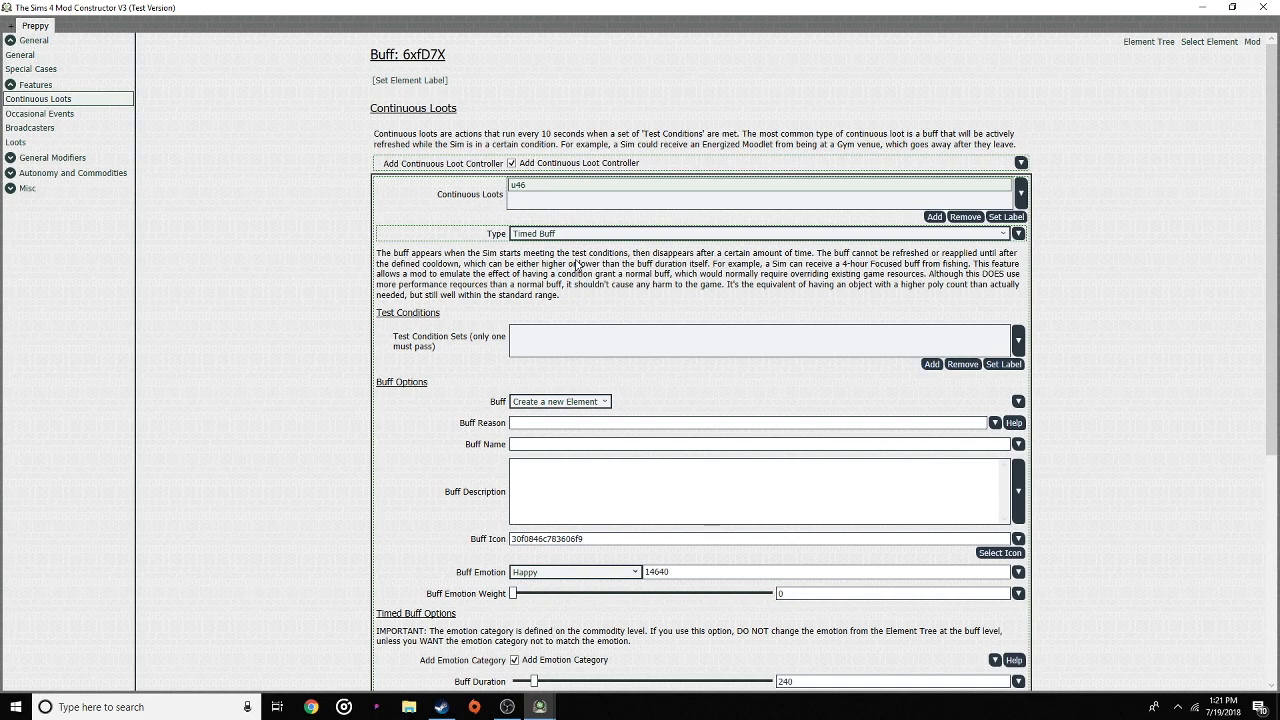
click(550, 236)
click(550, 236)
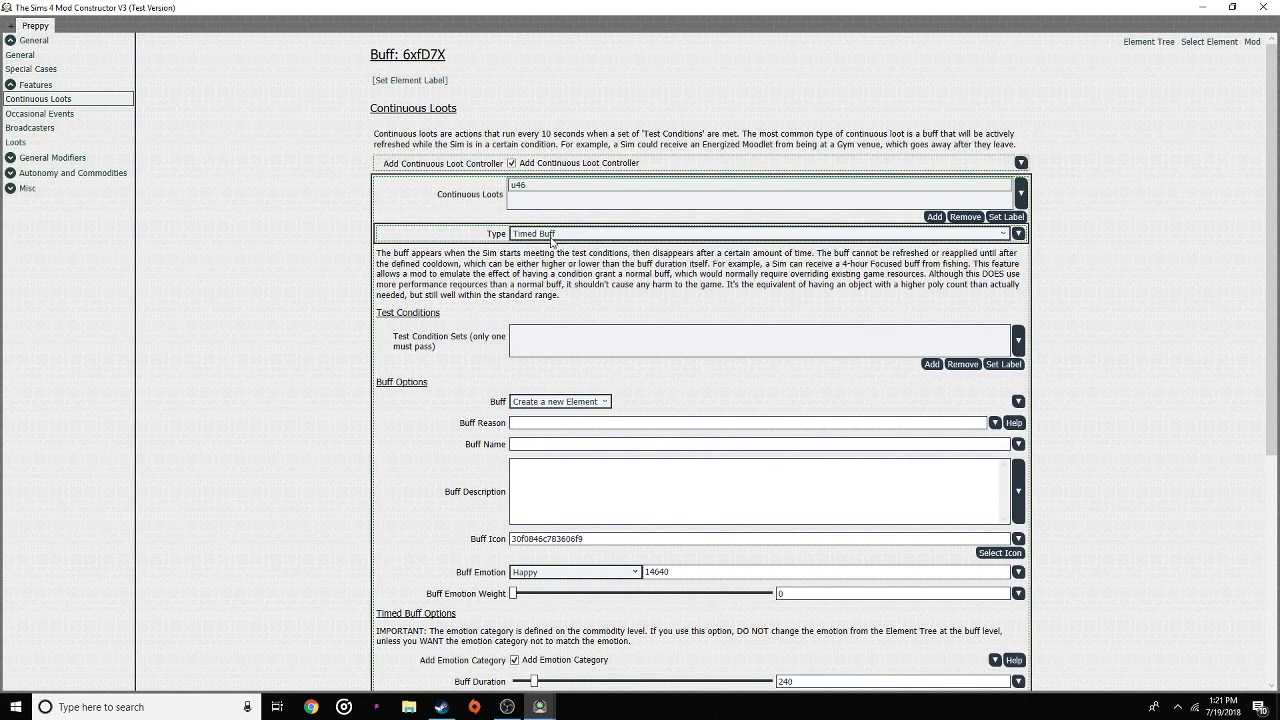
- Add test condition set vanc0a to the loot and open it
scroll(443, 305, down, 2)
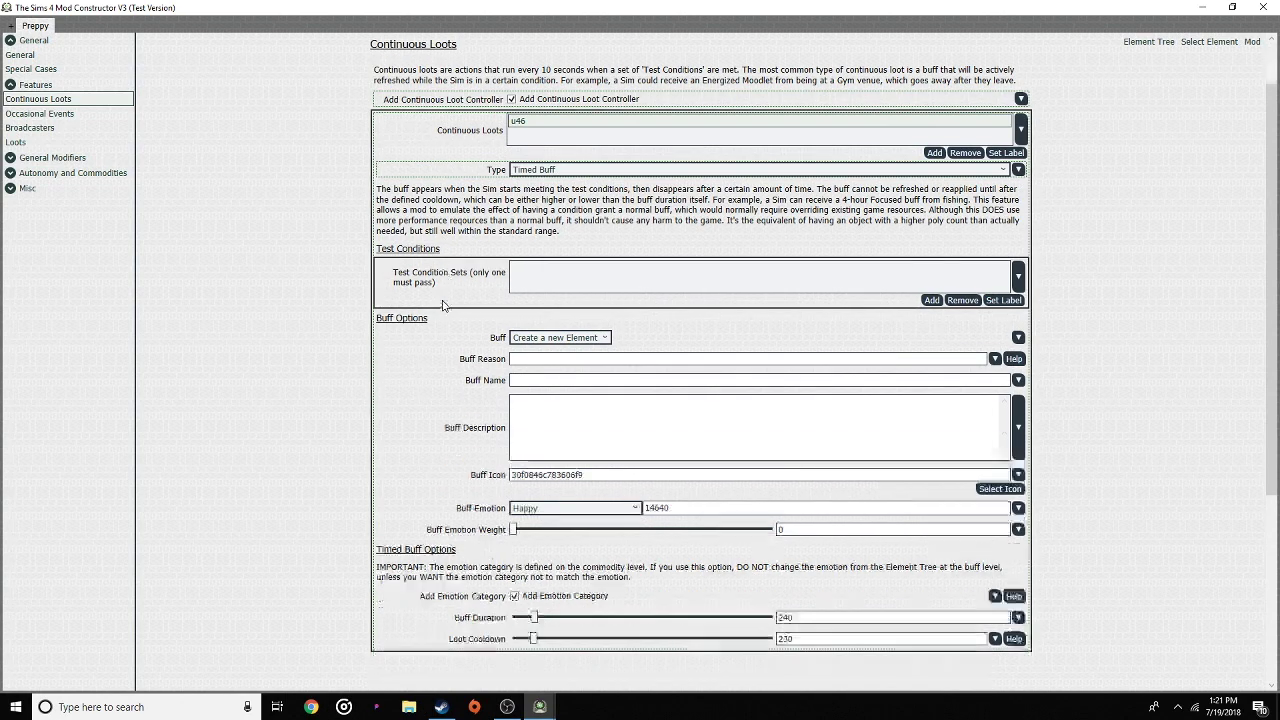
click(931, 300)
click(525, 274)
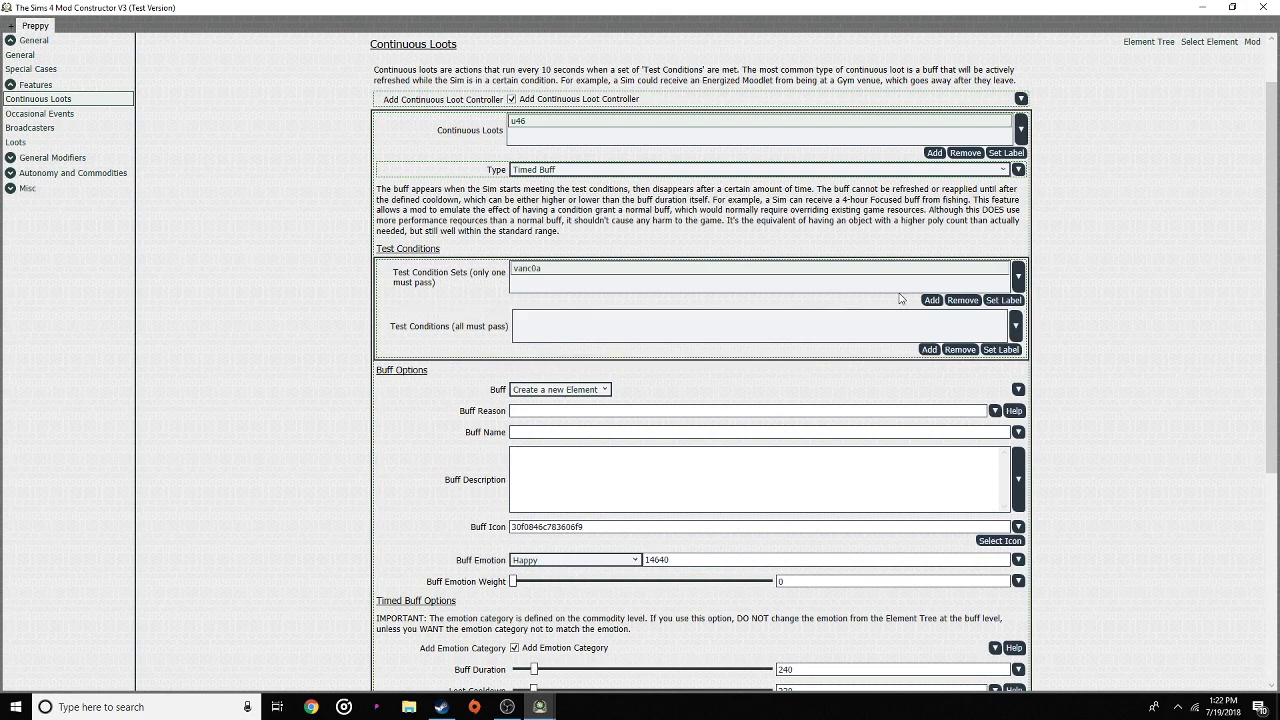
- Add test condition DGE of type Running Interactions and give it an interaction entry
click(929, 350)
click(527, 321)
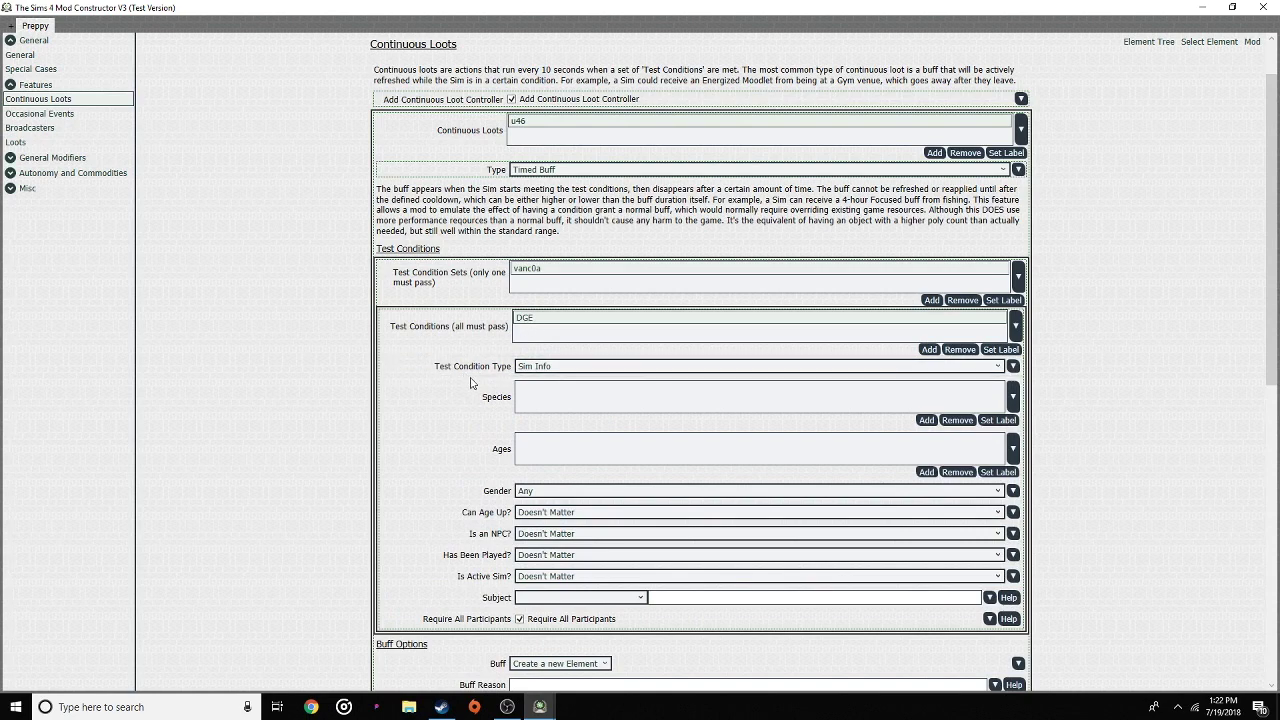
click(562, 367)
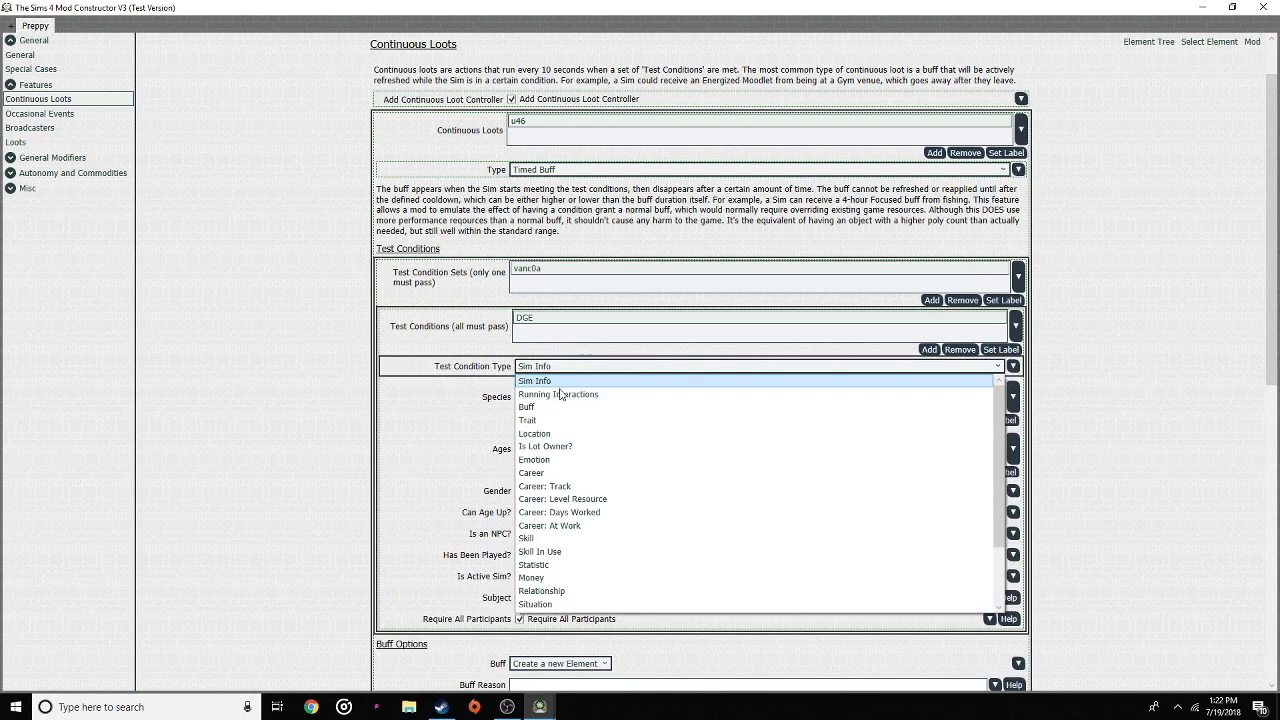
click(559, 394)
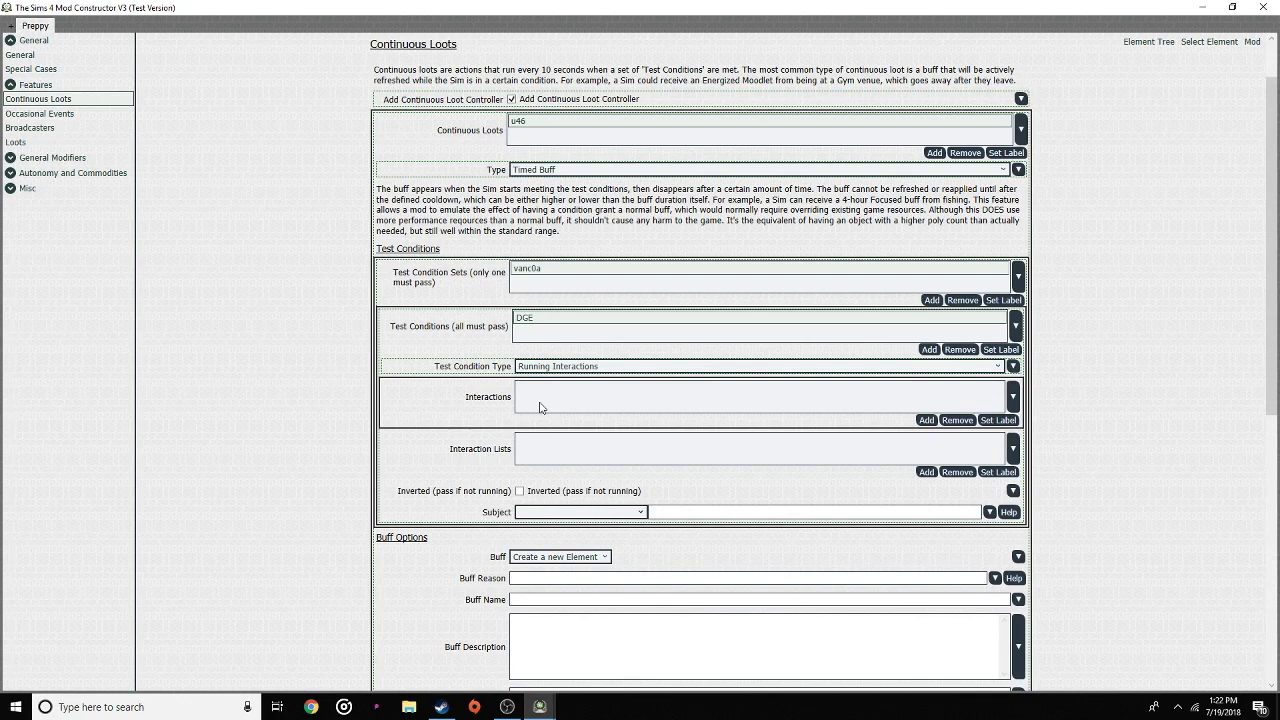
click(926, 420)
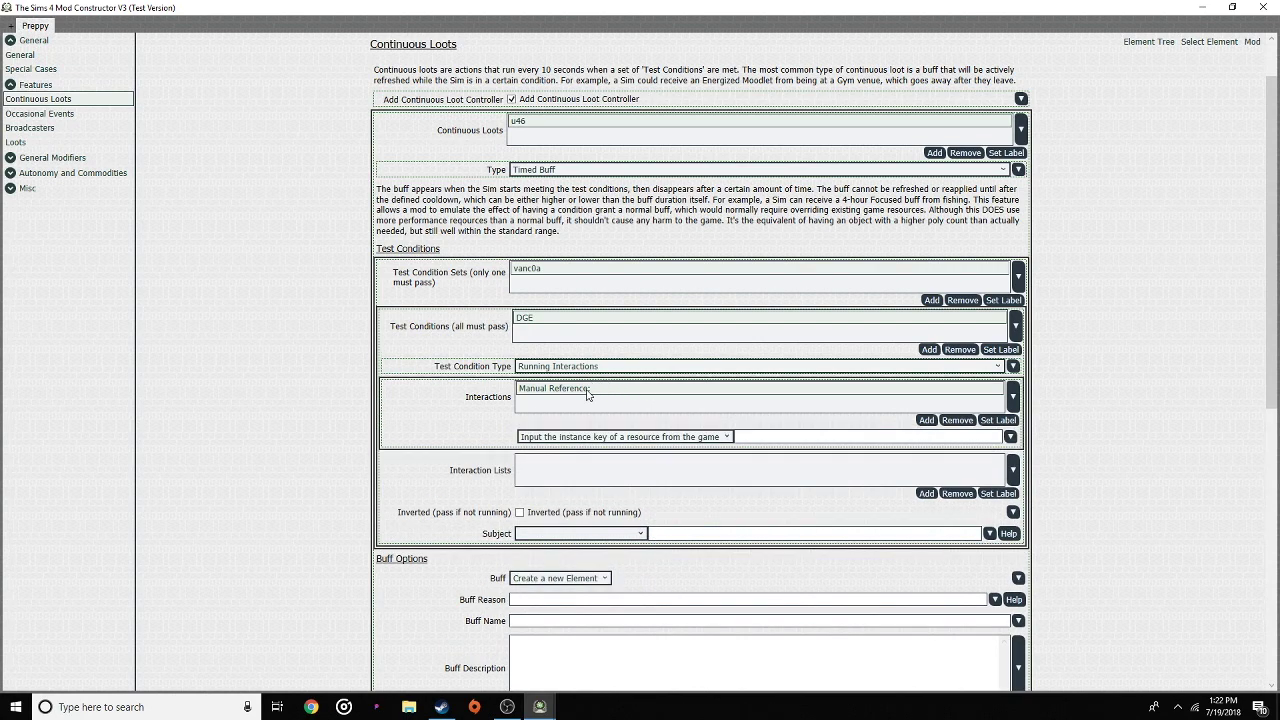
- Replace the blank interaction entry with Be Mean presets Blah Blah Blah, Mock Artificial Intelligence and Rude Remark
click(956, 420)
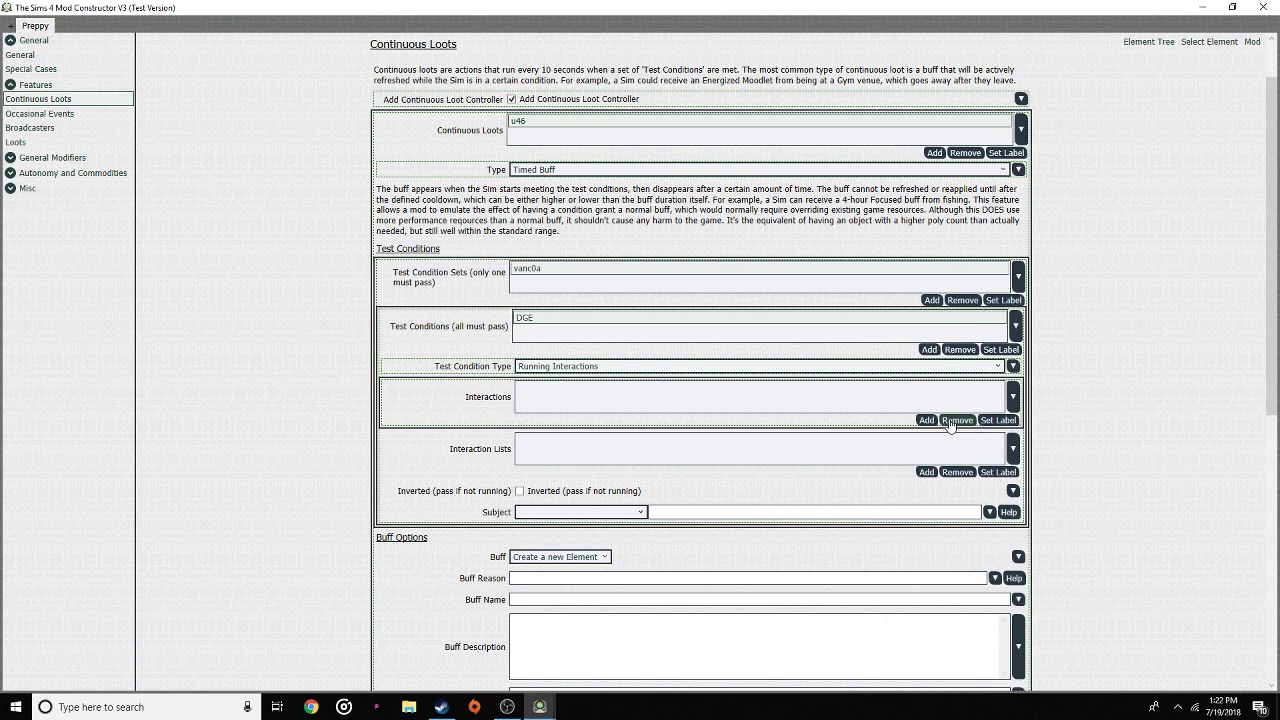
click(1012, 396)
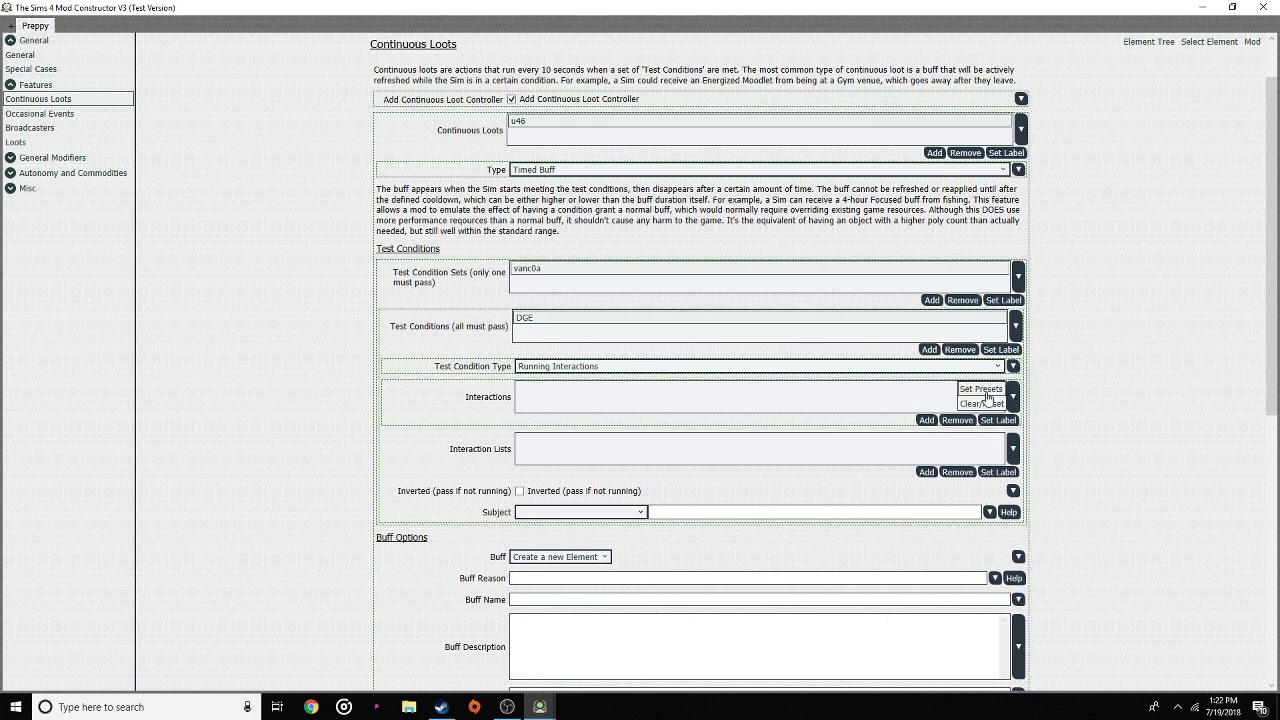
click(984, 390)
drag(288, 120, 530, 138)
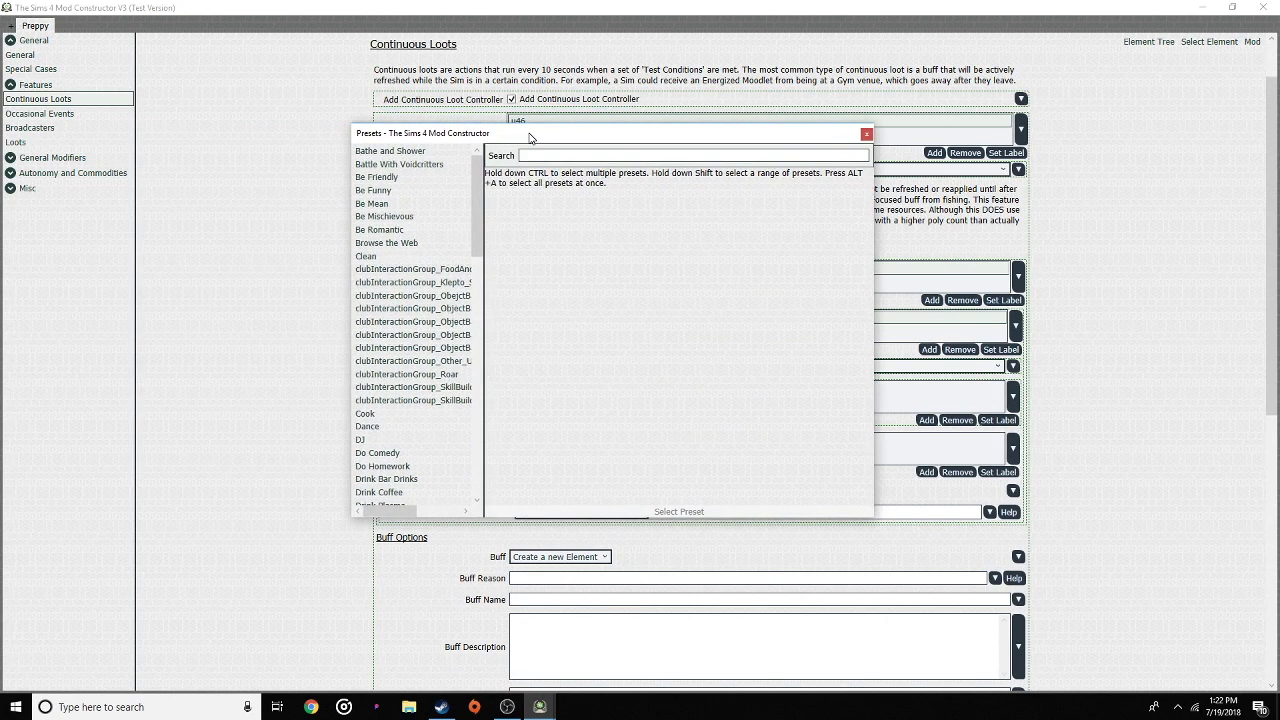
click(378, 220)
click(377, 207)
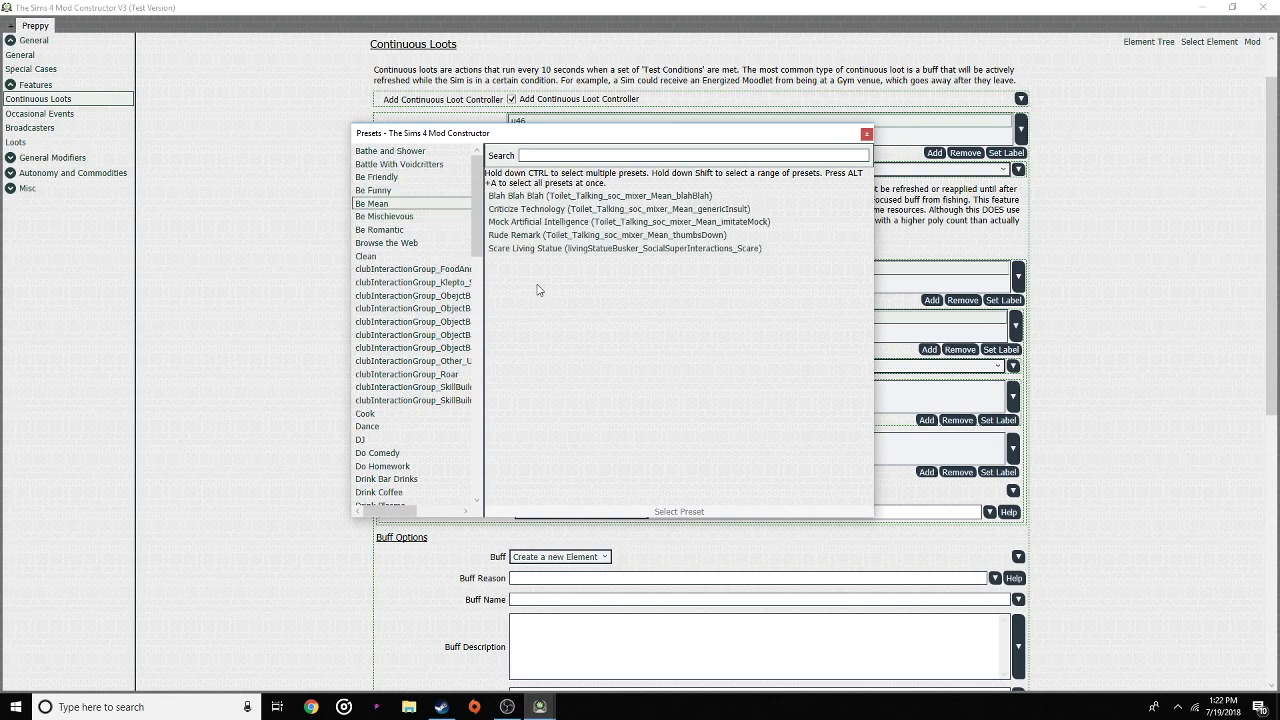
click(520, 223)
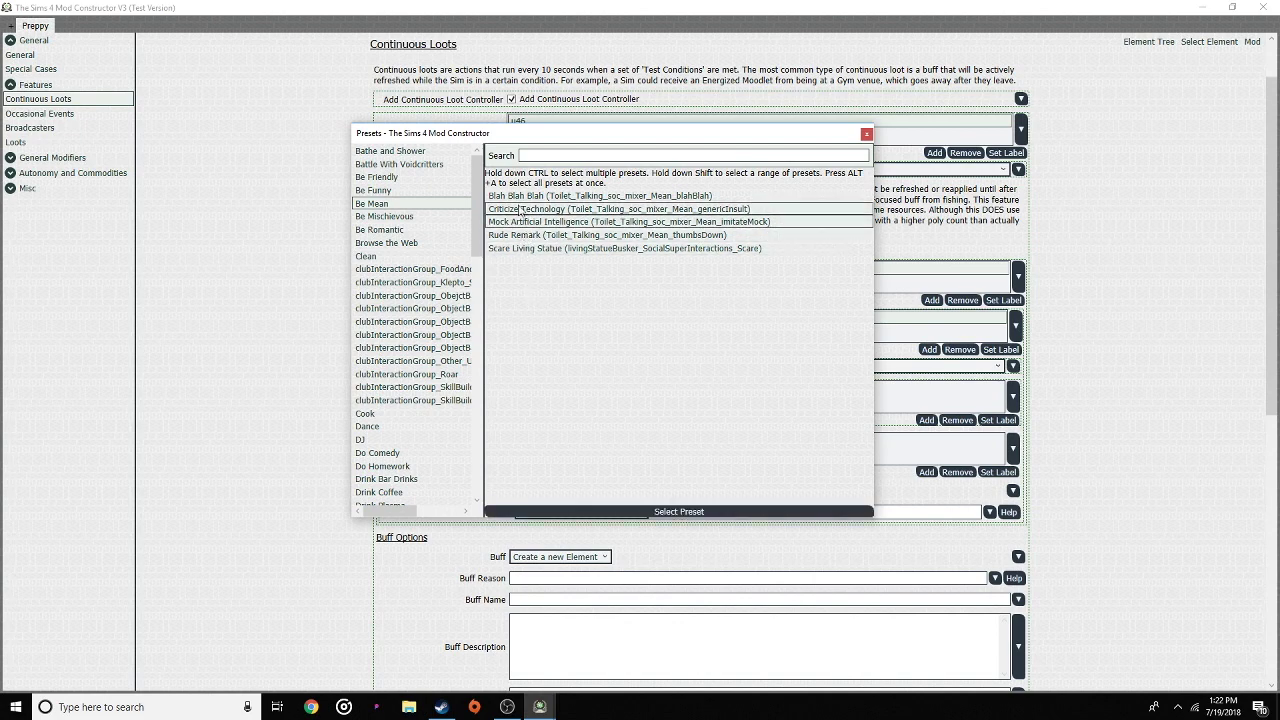
click(520, 202)
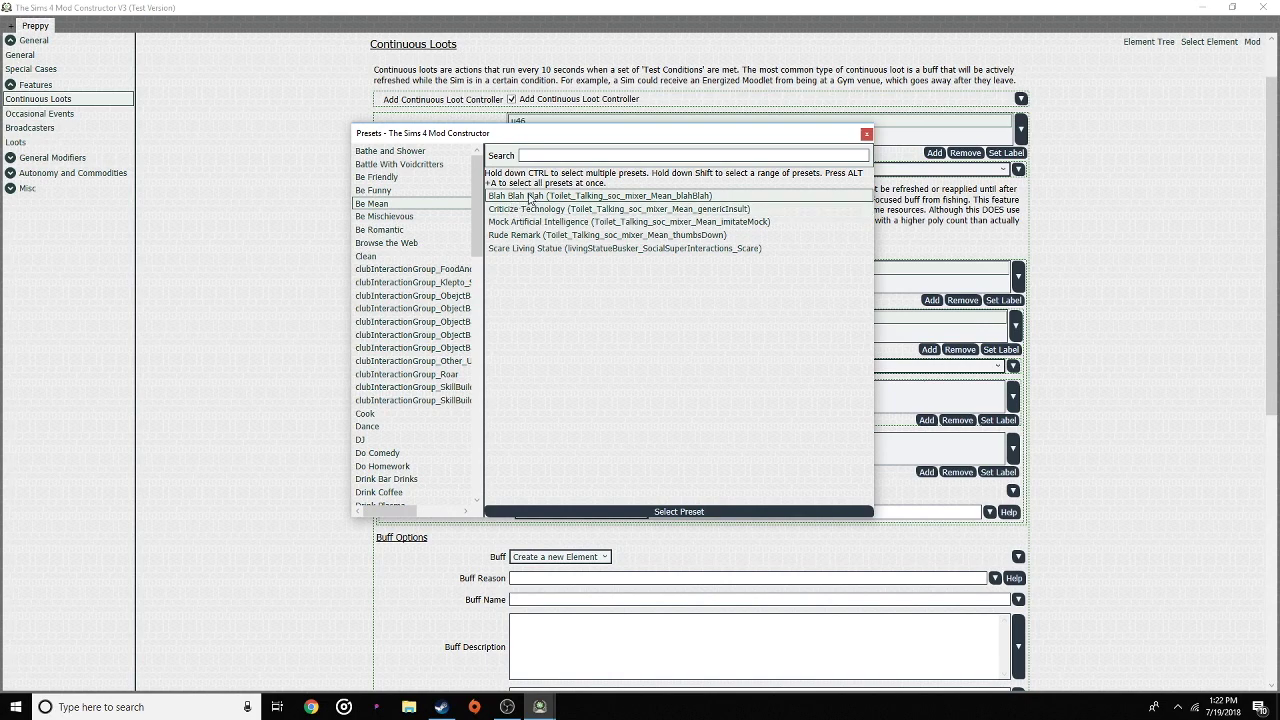
ctrl+click(528, 199)
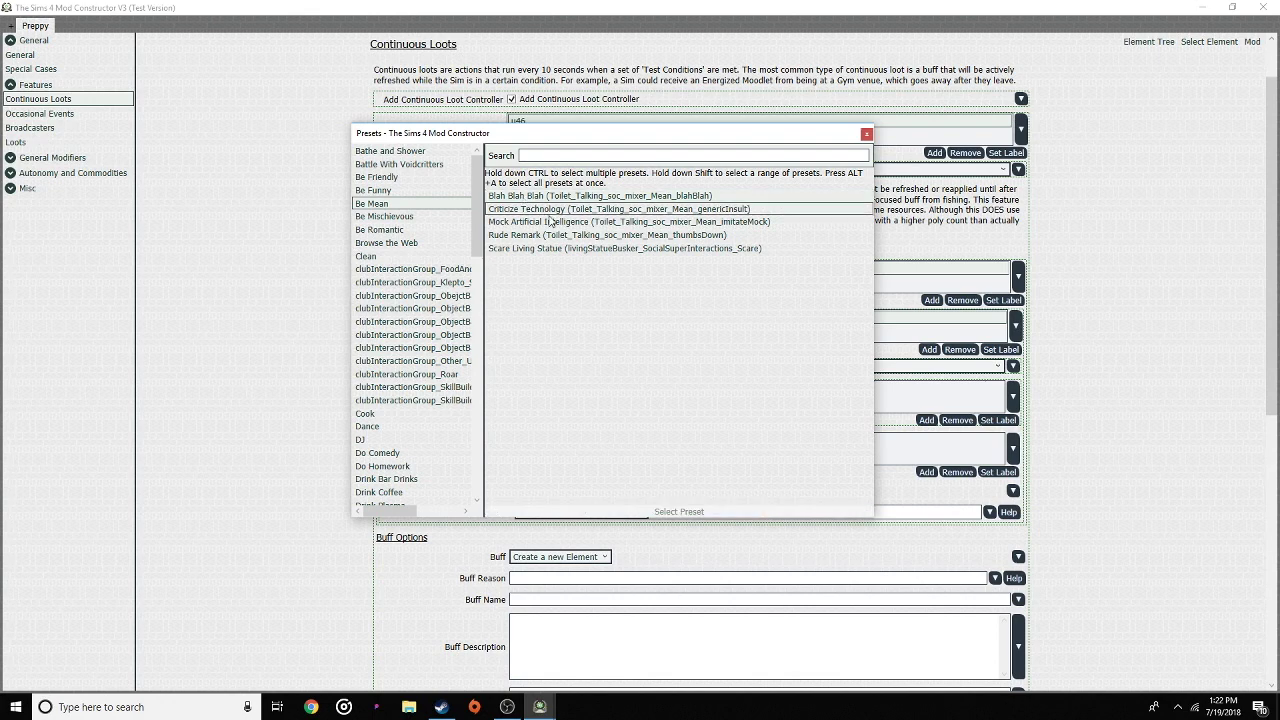
click(522, 203)
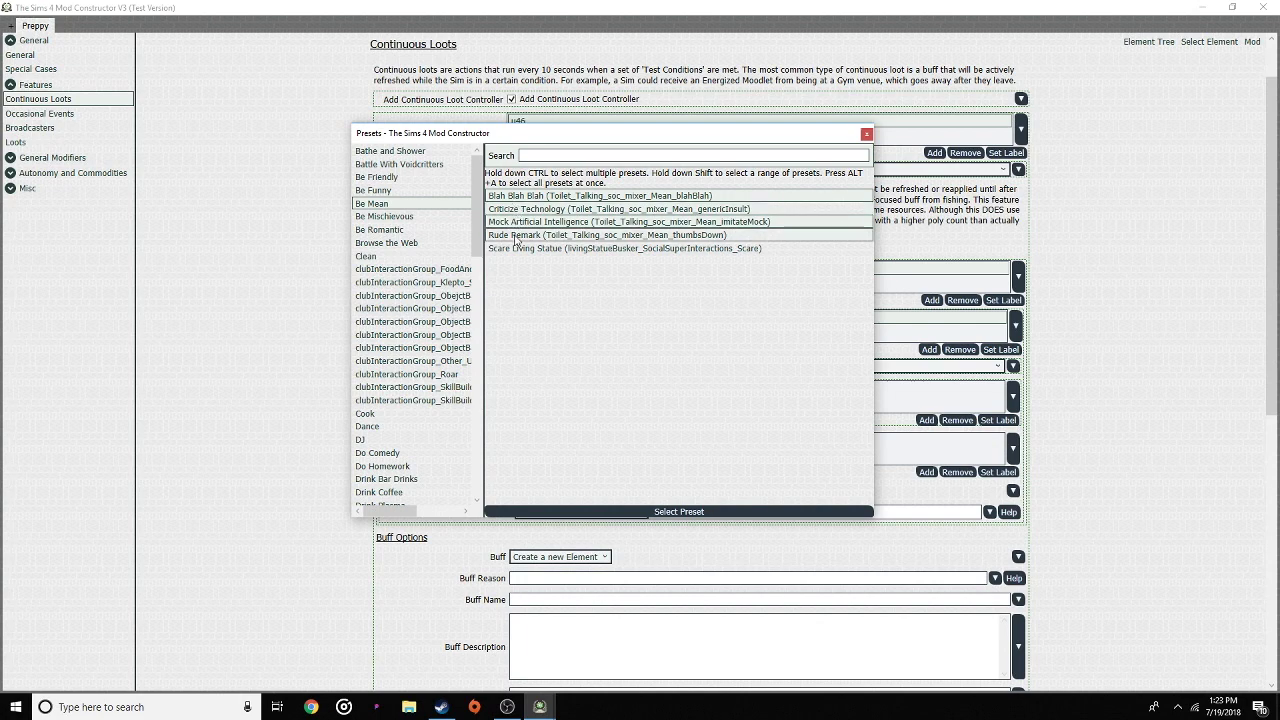
click(595, 511)
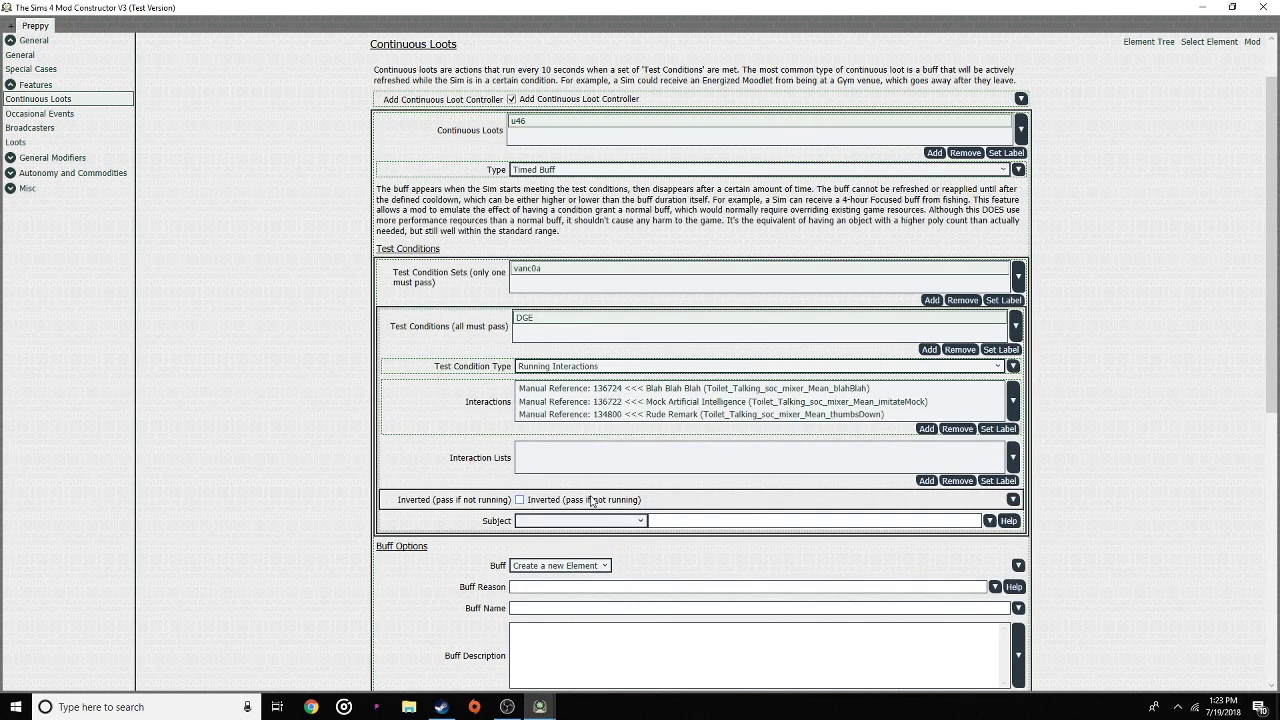